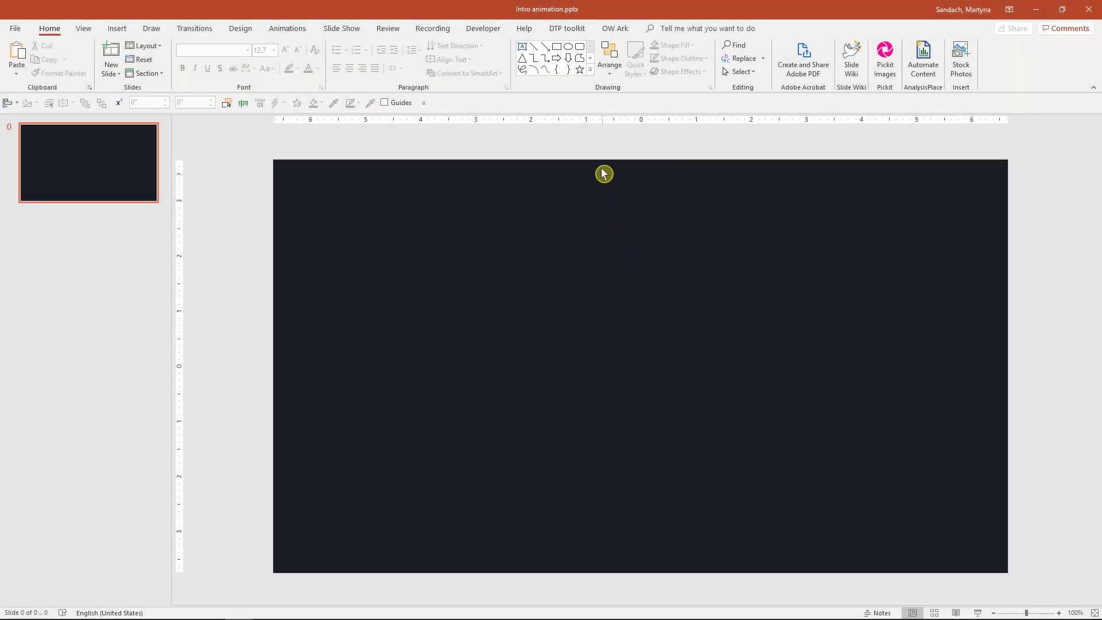
Step: Choose the Rectangle shape from the Home tab's Drawing gallery
click(557, 49)
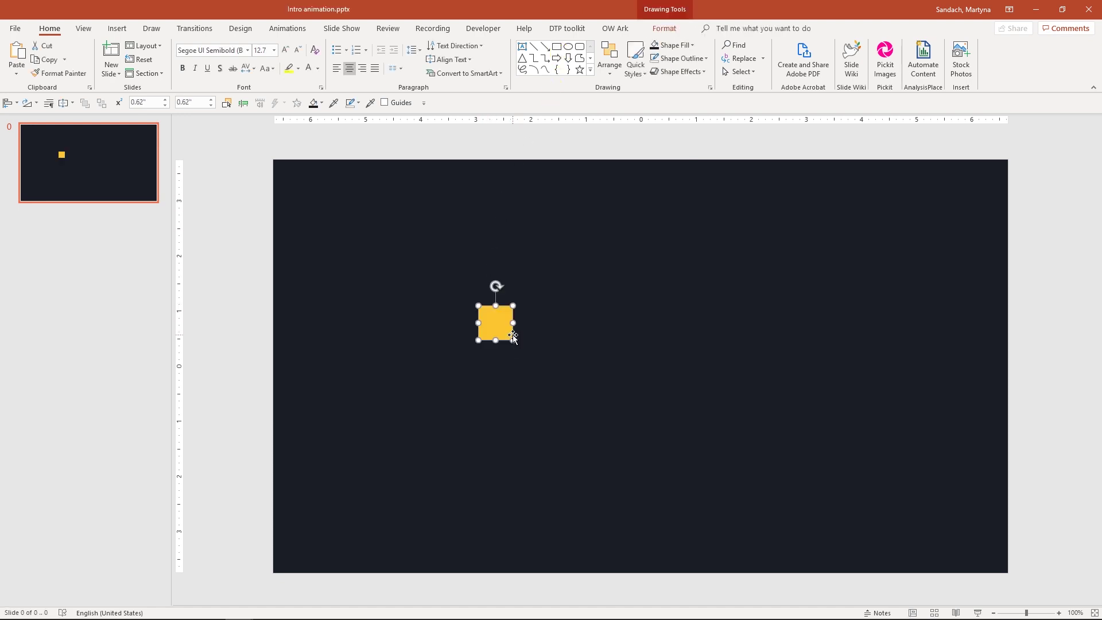
Step: Resize the yellow square to 0.2" height and 0.2" width
click(660, 30)
click(887, 51)
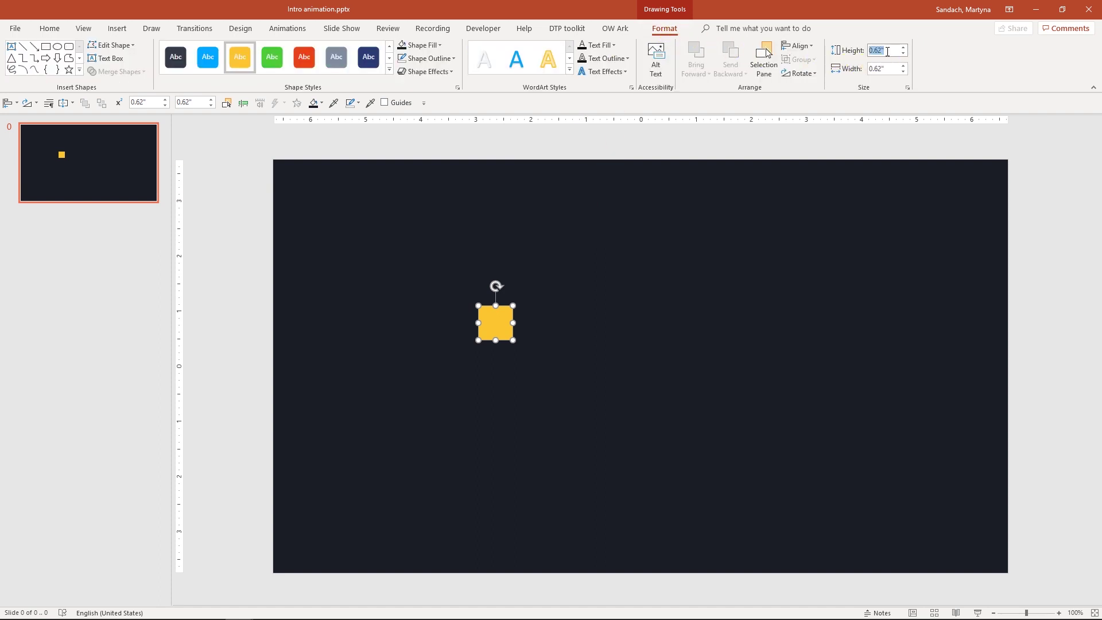
text(0.2)
key(Return)
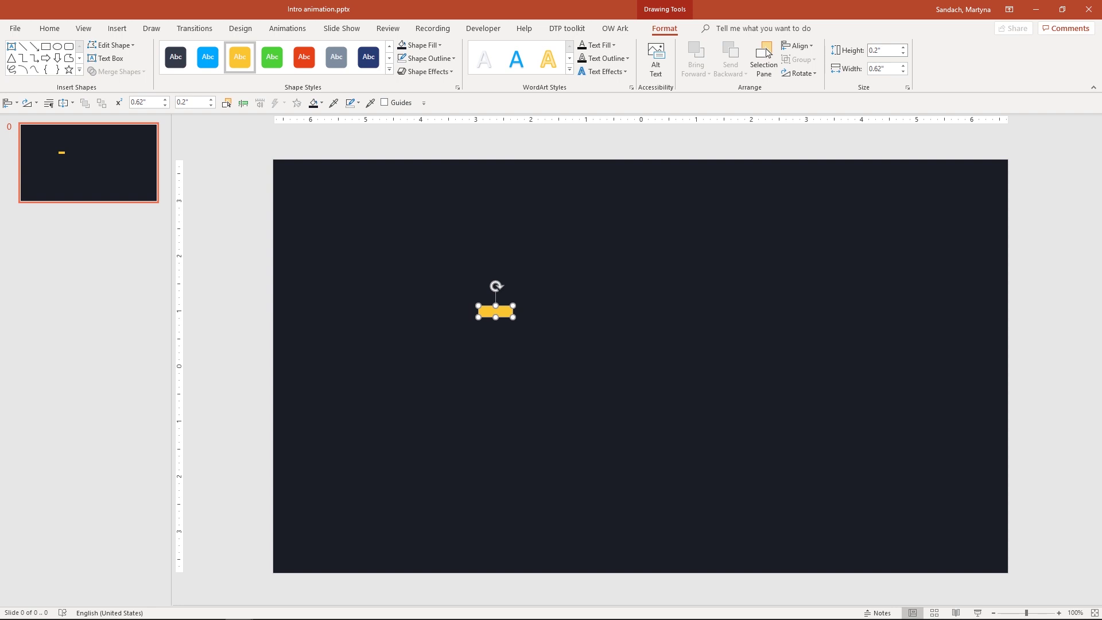
click(891, 70)
text(0.5cm)
key(Return)
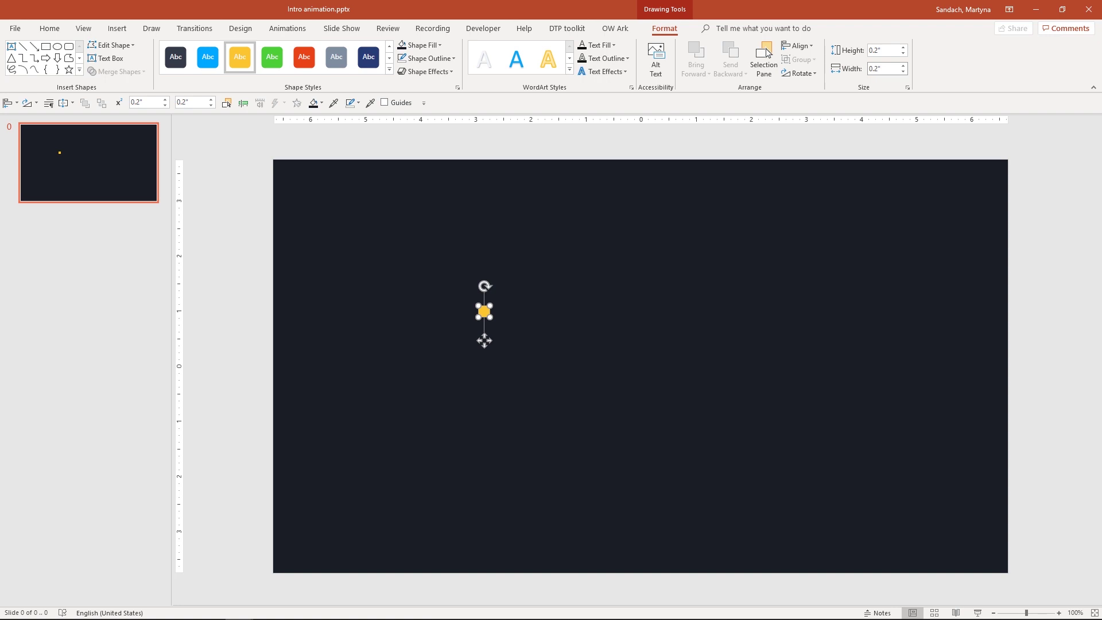
click(526, 317)
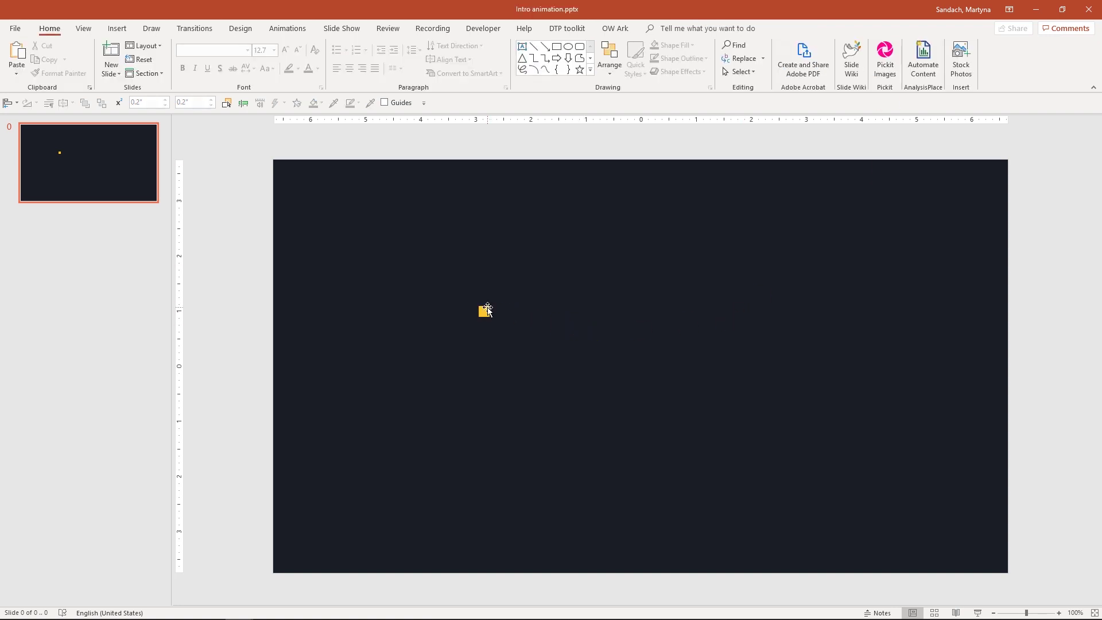
Step: Park the small square off the left edge and stretch a copy into a 4.4" by 1.55" top-left rectangle
drag(484, 311, 244, 243)
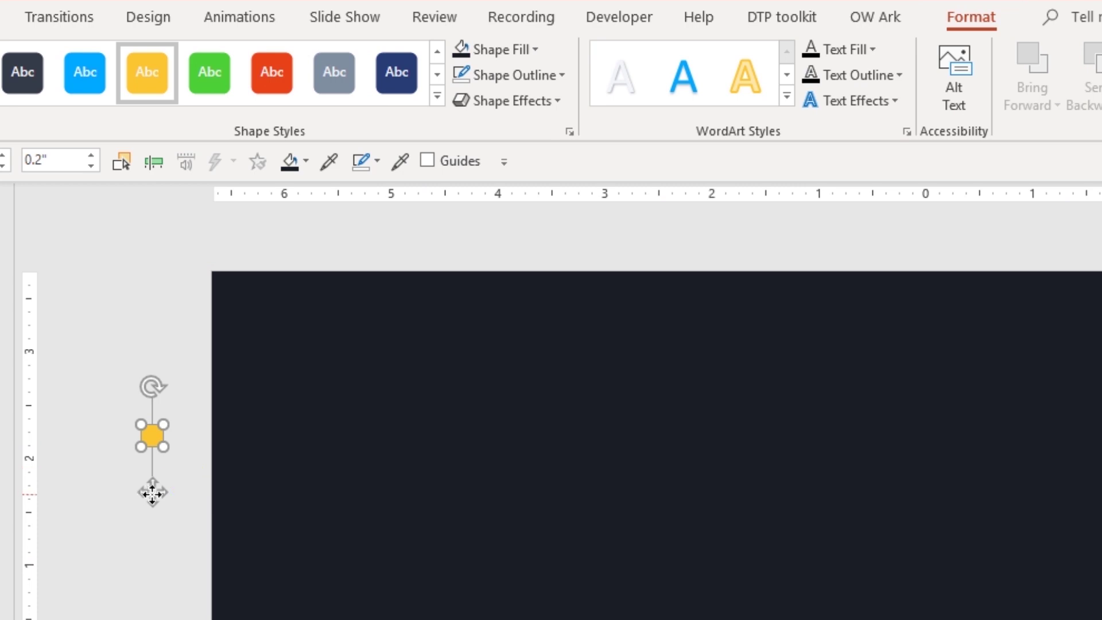
drag(152, 493, 280, 493)
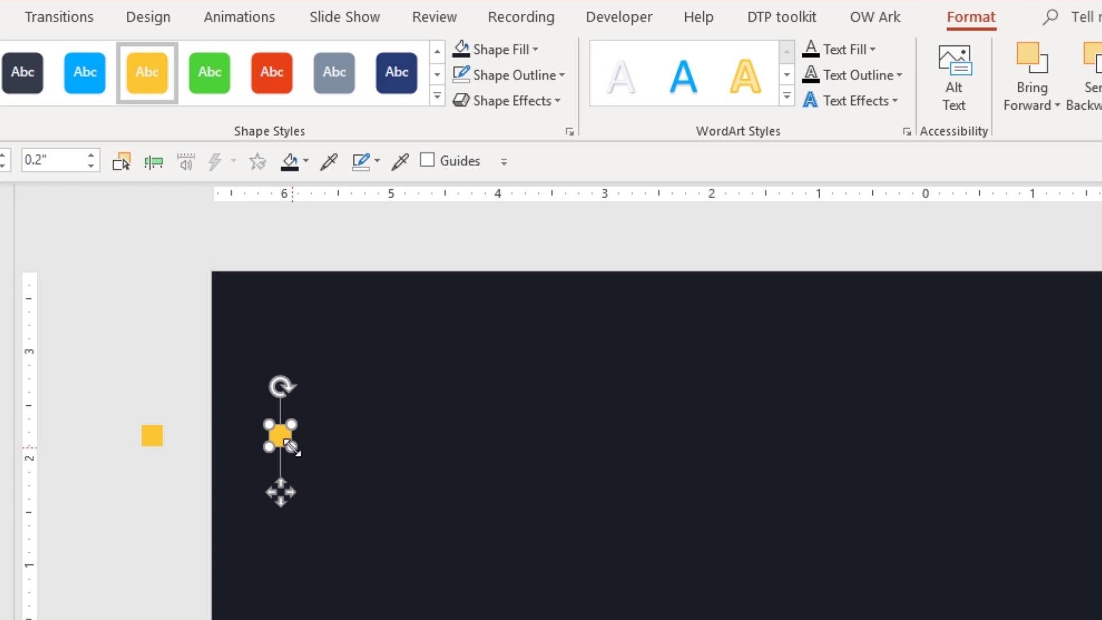
drag(292, 448, 741, 258)
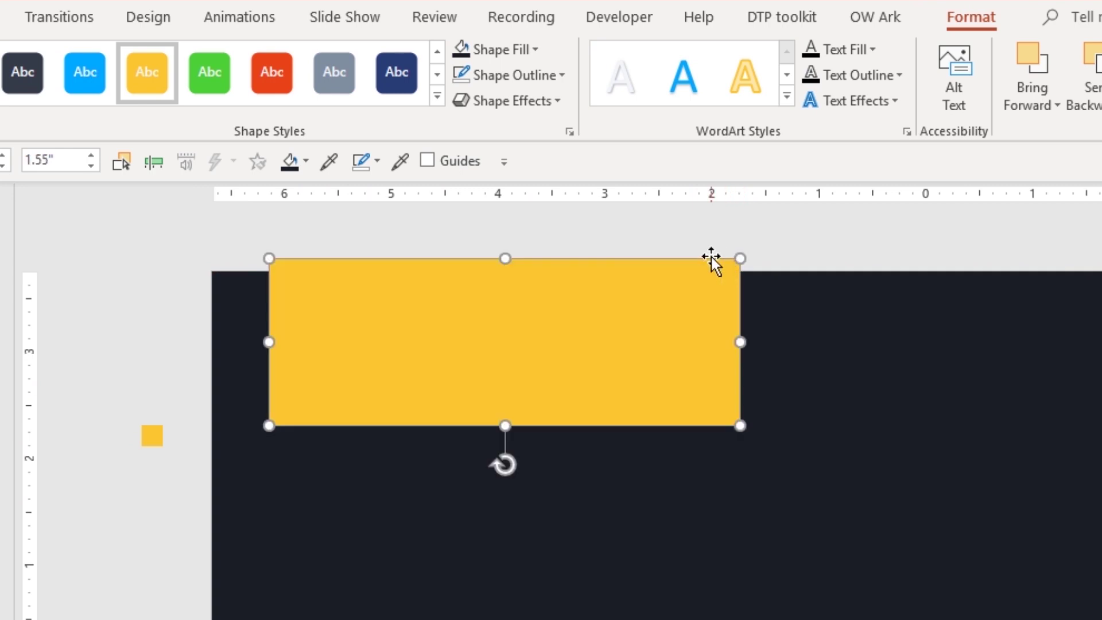
click(695, 473)
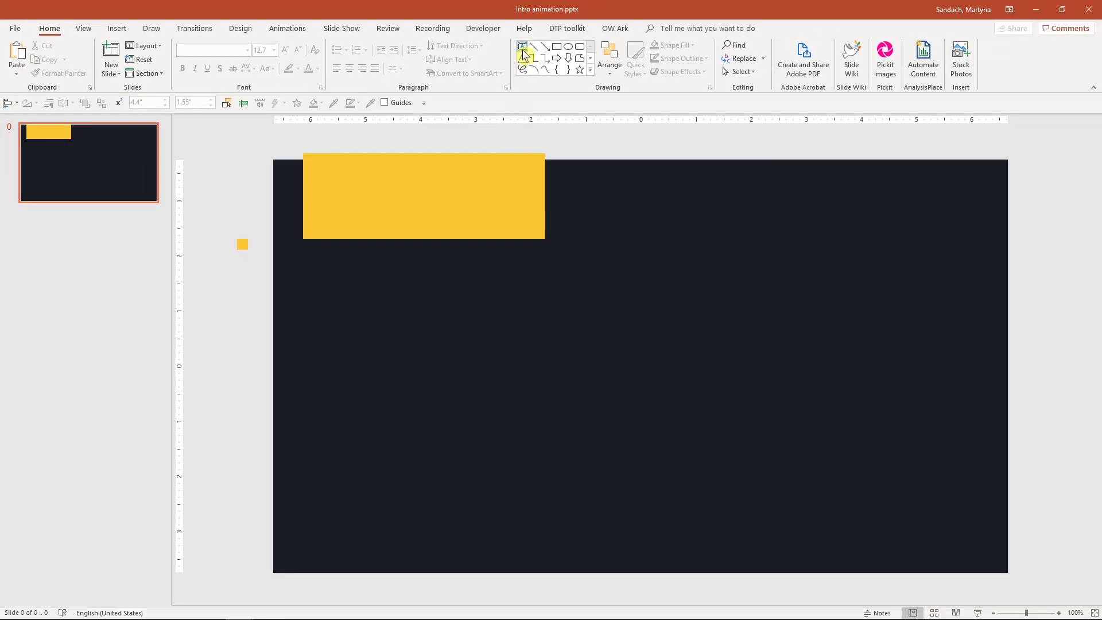
Step: Add a centred 'NAME LAST NAME' text box and move it onto the yellow rectangle
click(522, 46)
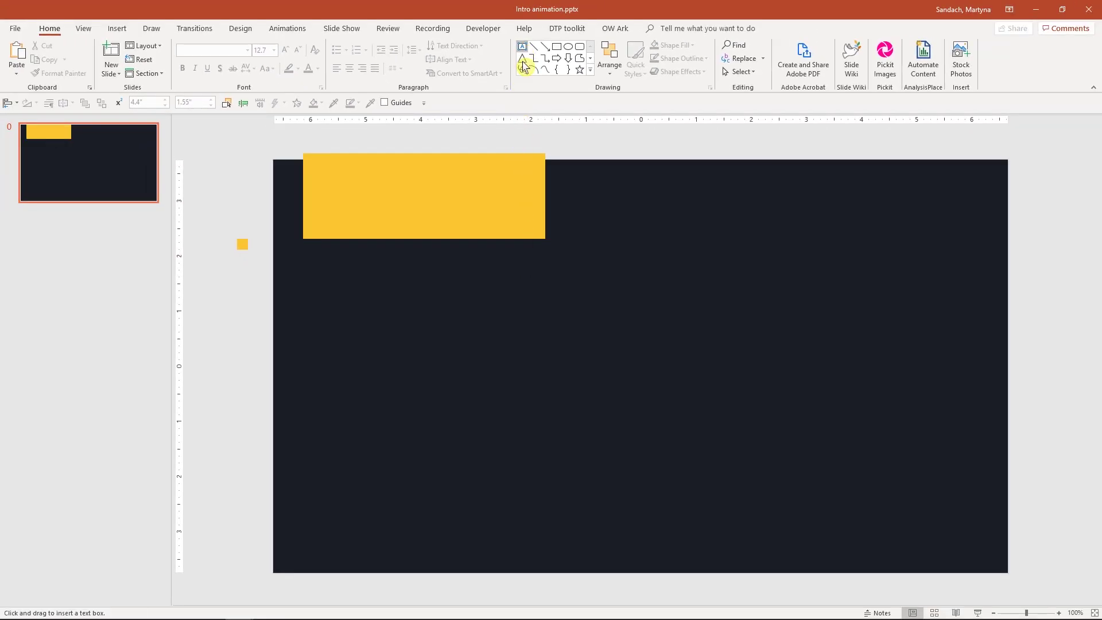
click(491, 327)
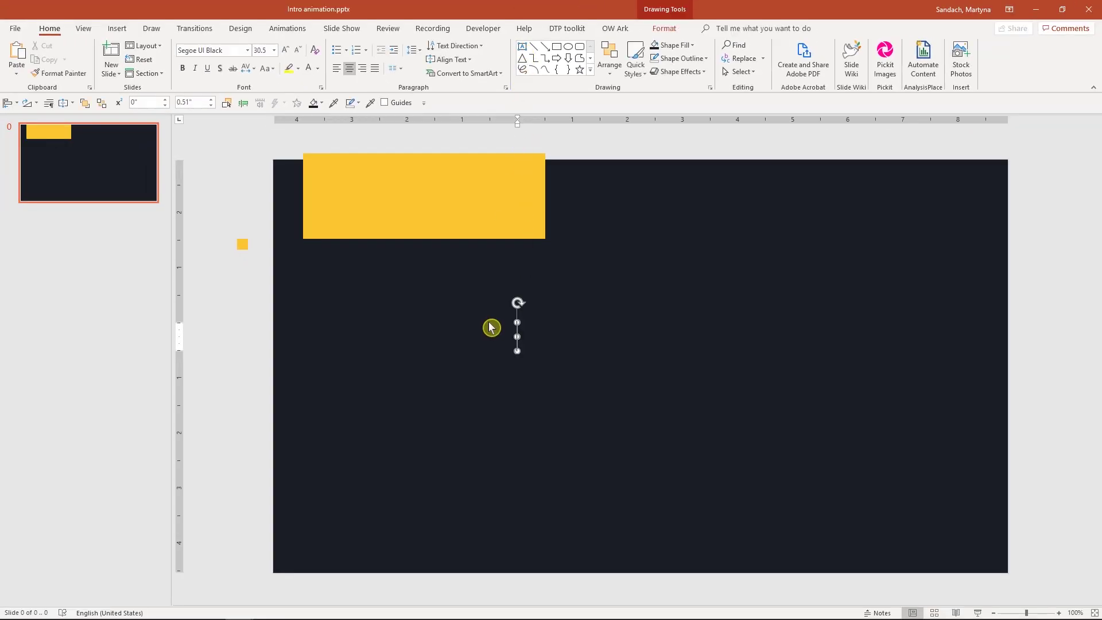
text(NAME LAST NAME)
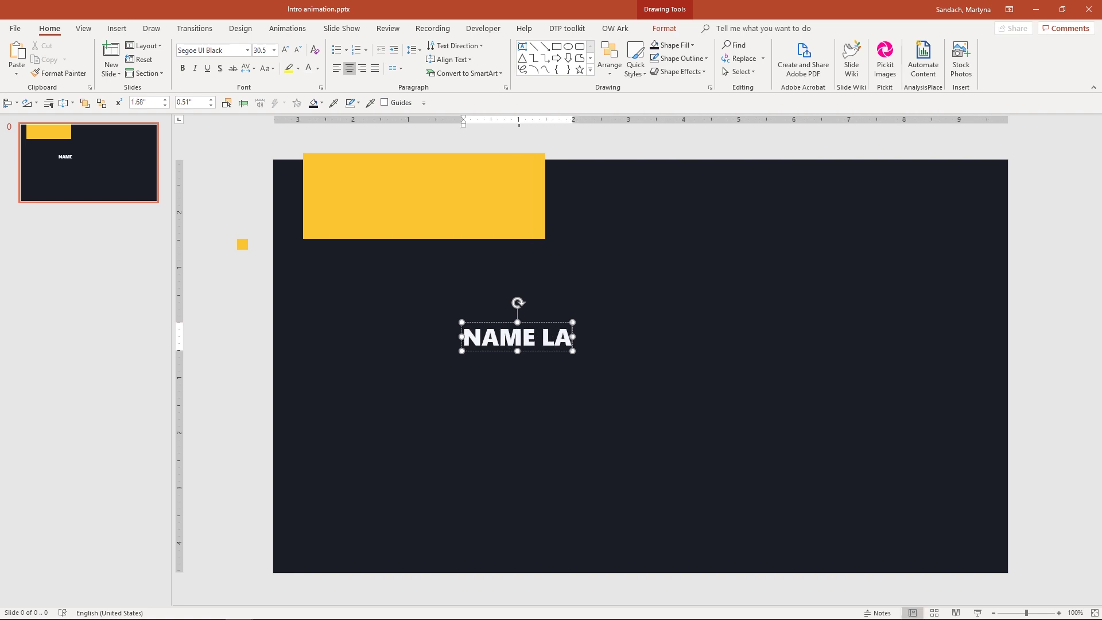
click(502, 431)
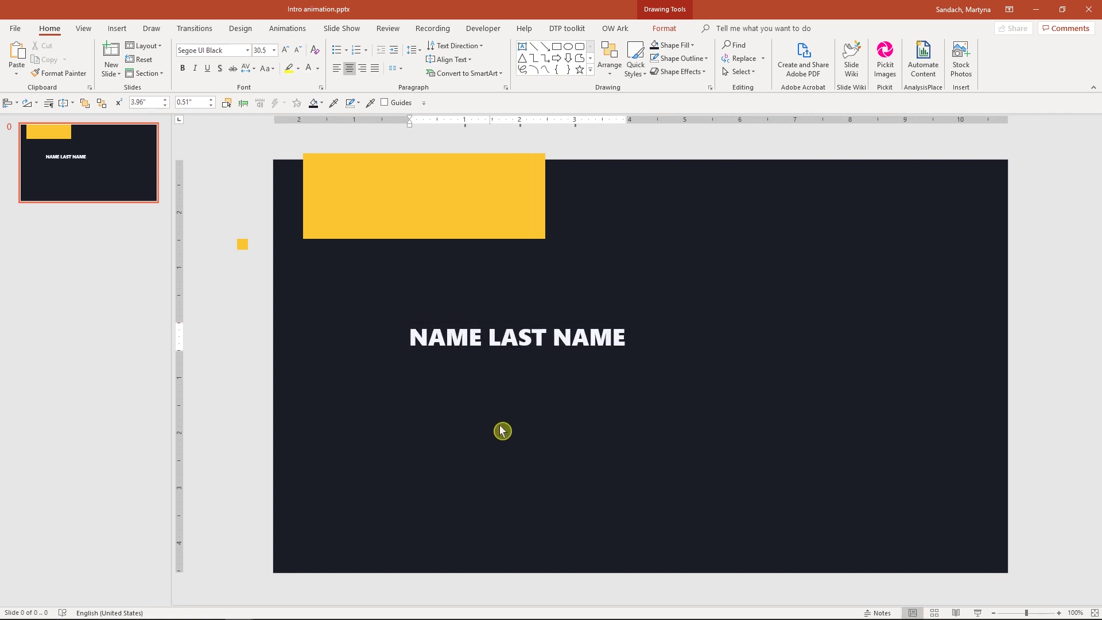
key(ctrl+e)
click(502, 340)
mouse_move(500, 322)
mouse_down()
mouse_move(406, 188)
mouse_move(410, 203)
mouse_up()
click(428, 287)
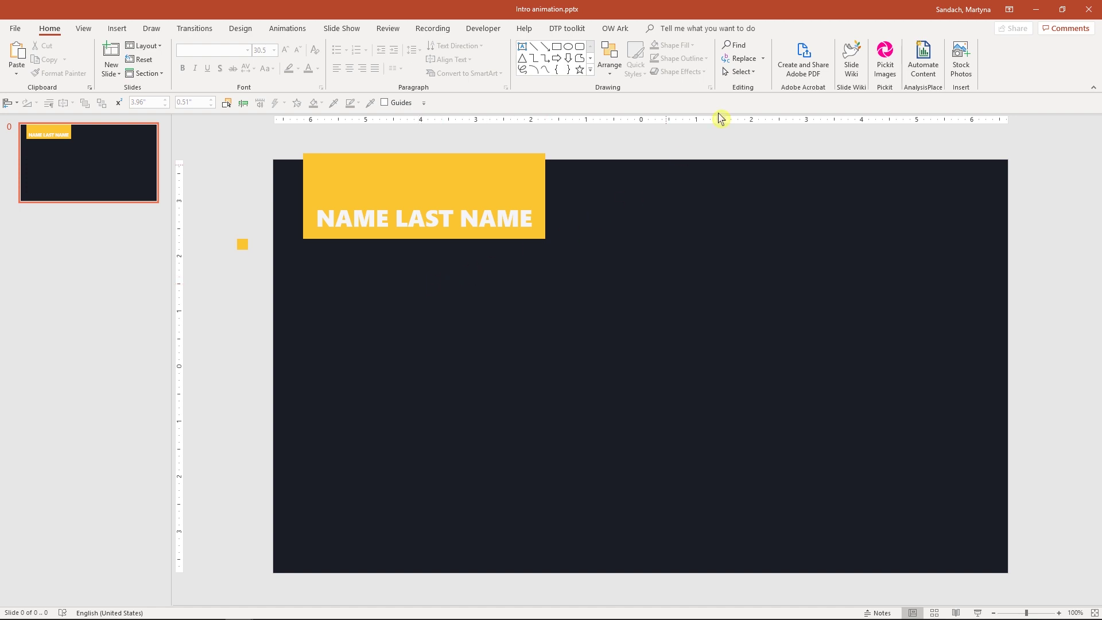
Step: In the Selection Pane, rename the objects NAME, Cover top and Yellow shape
click(741, 71)
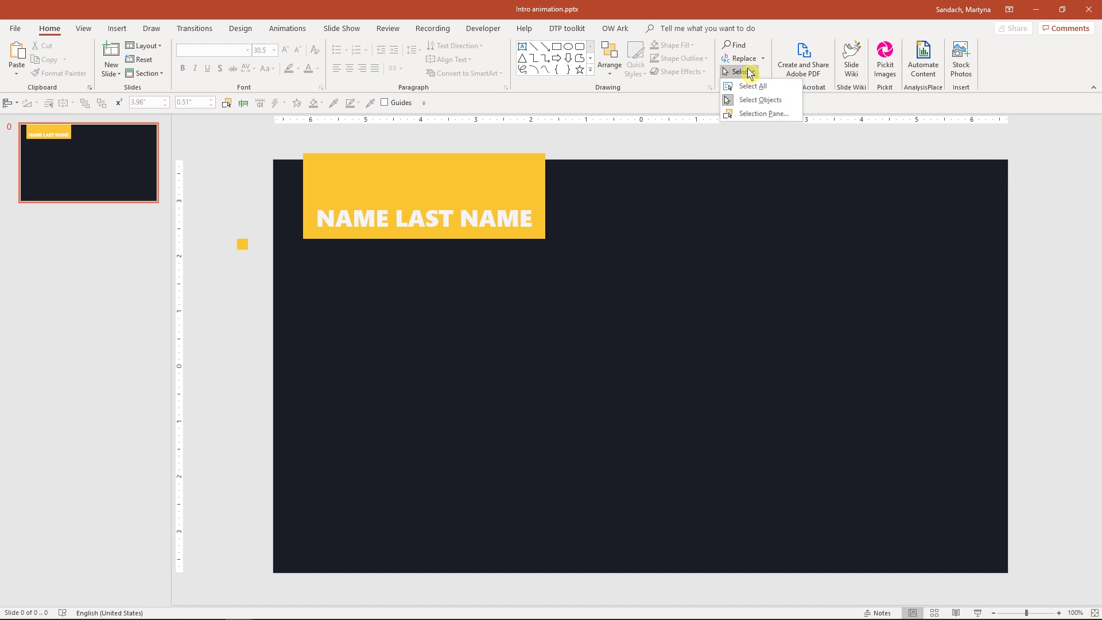
click(786, 118)
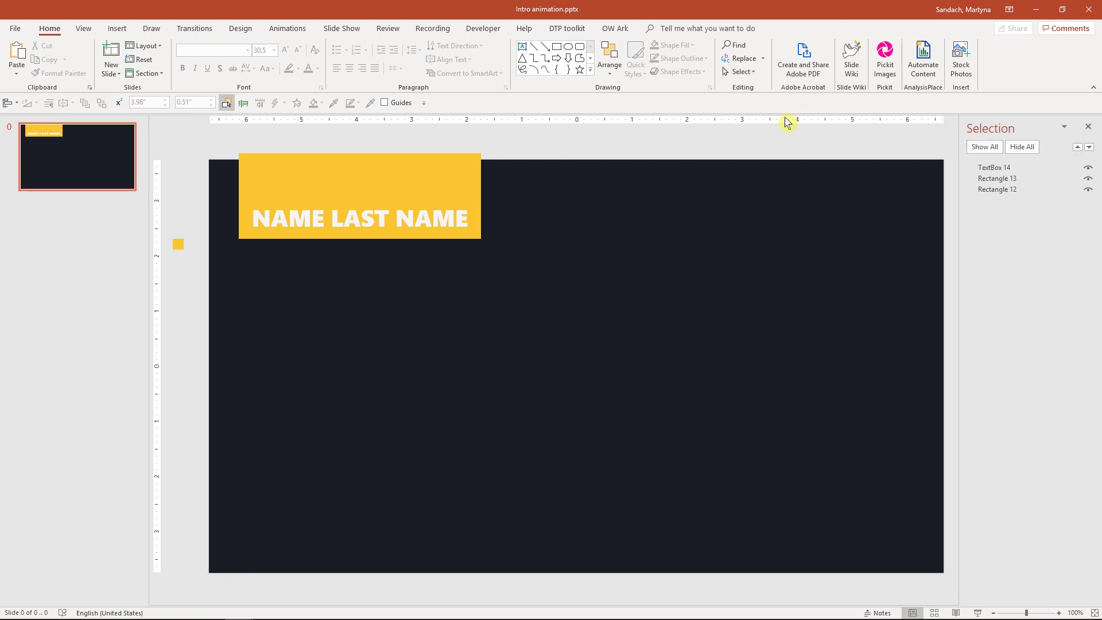
click(1027, 170)
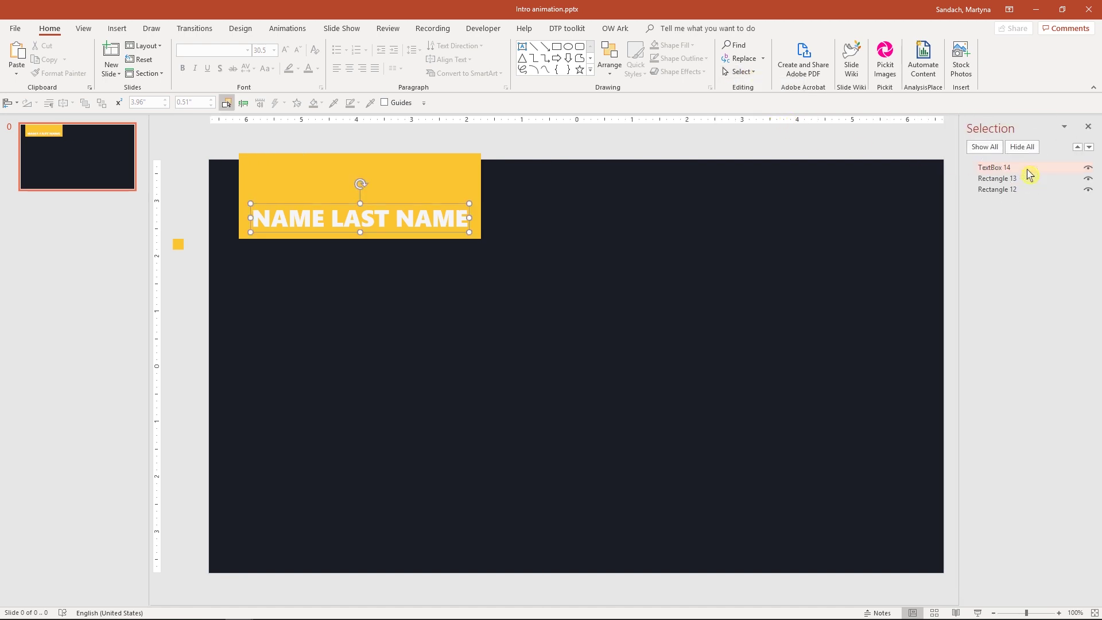
click(1028, 170)
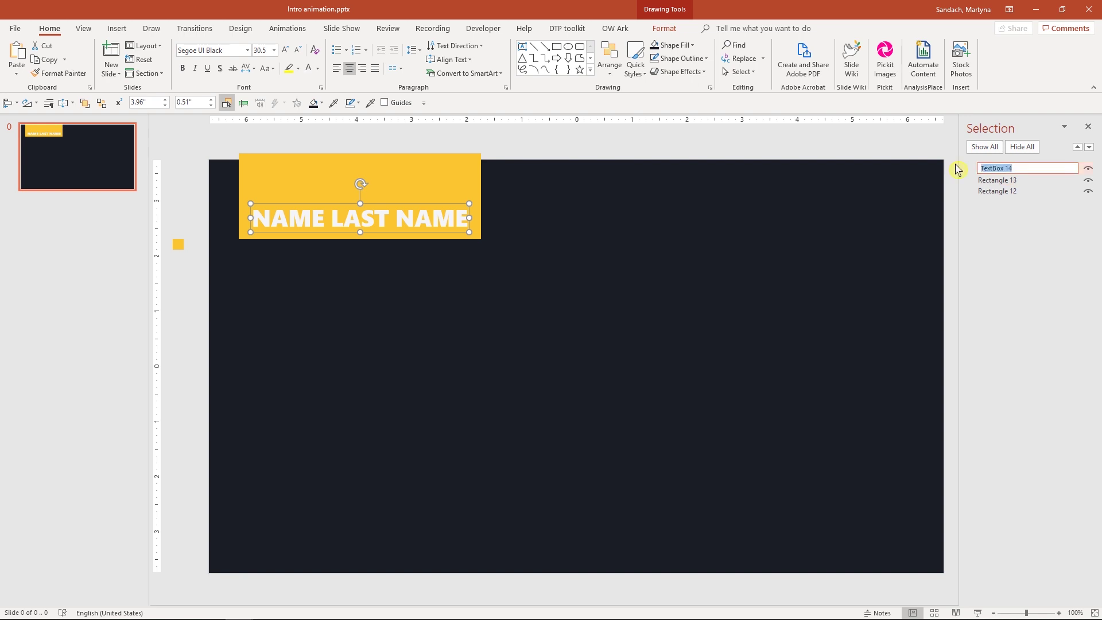
text(NAME)
key(Tab)
text(C)
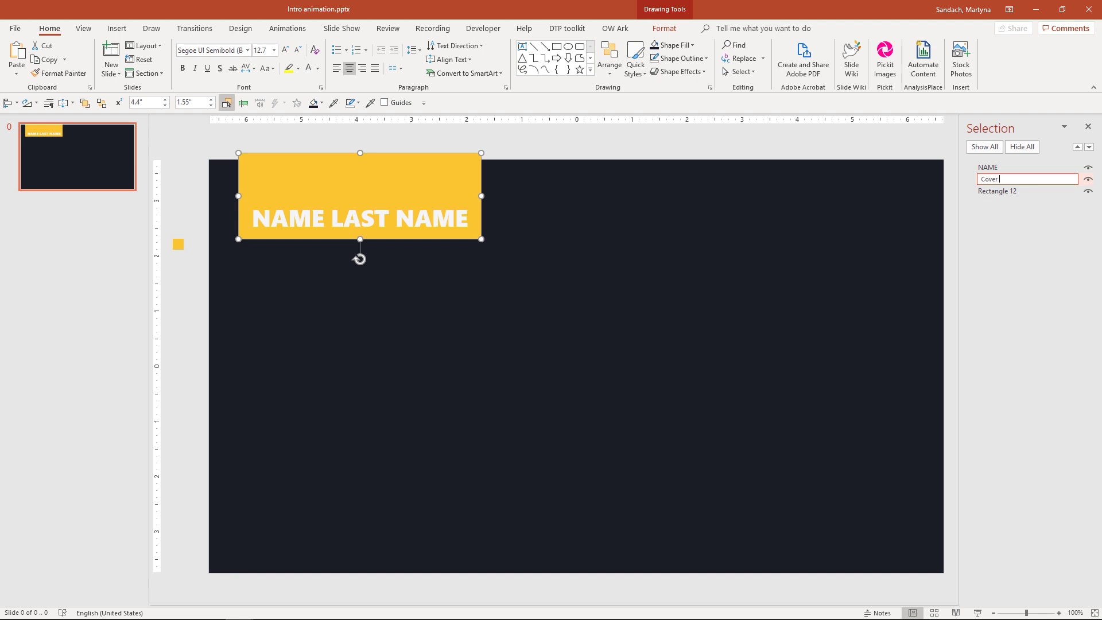
text(over top)
key(Tab)
text(Y)
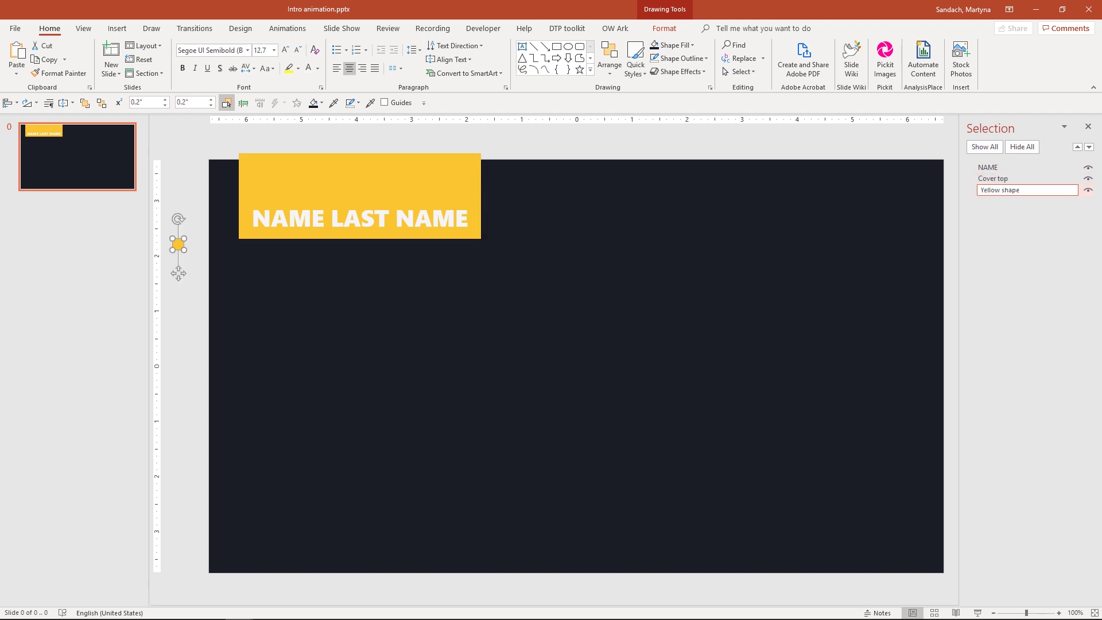
key(Return)
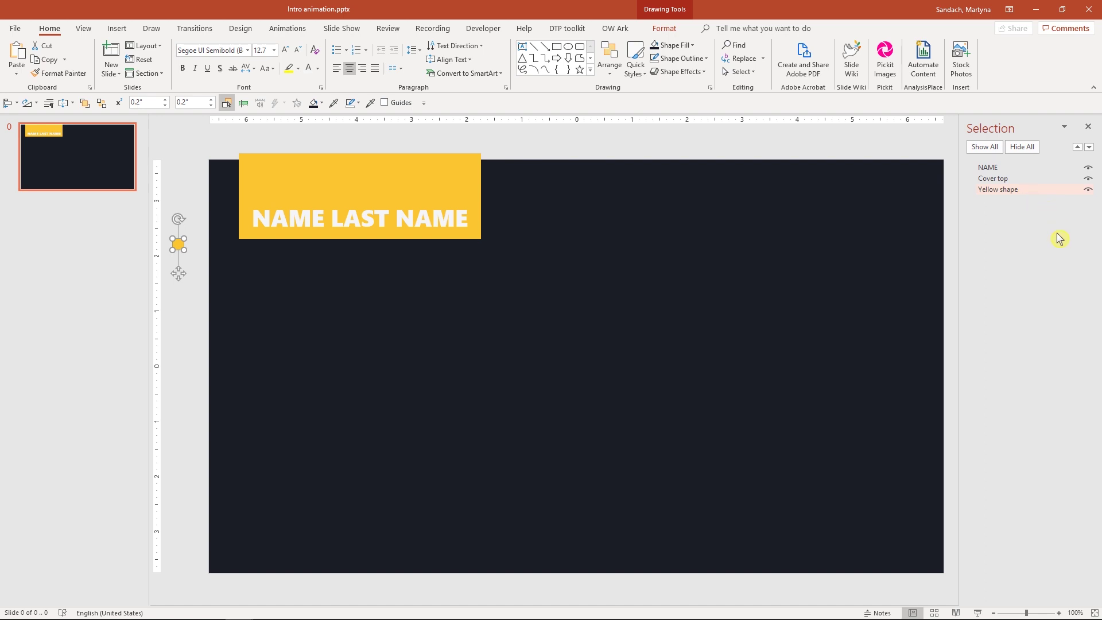
Step: Reorder the layers so the NAME text sits behind the yellow rectangle
ctrl+click(1030, 171)
mouse_move(1031, 171)
mouse_down()
mouse_move(1033, 197)
mouse_move(1033, 170)
mouse_move(1010, 168)
mouse_up()
click(1032, 179)
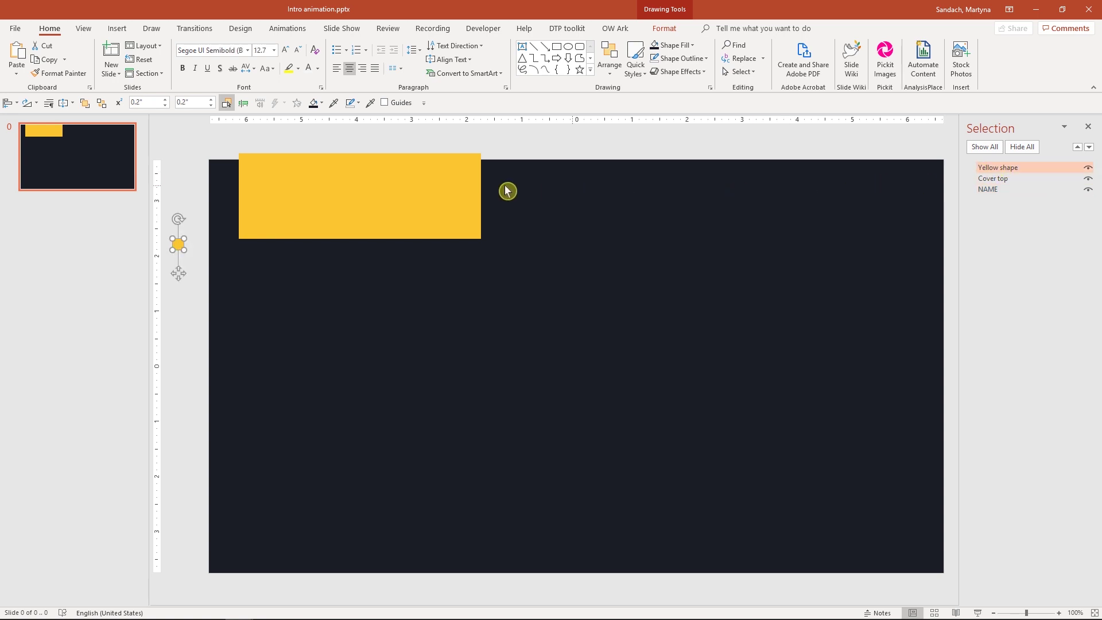
Step: Fill the Cover top rectangle with the dark slide background colour using the Eyedropper
click(463, 182)
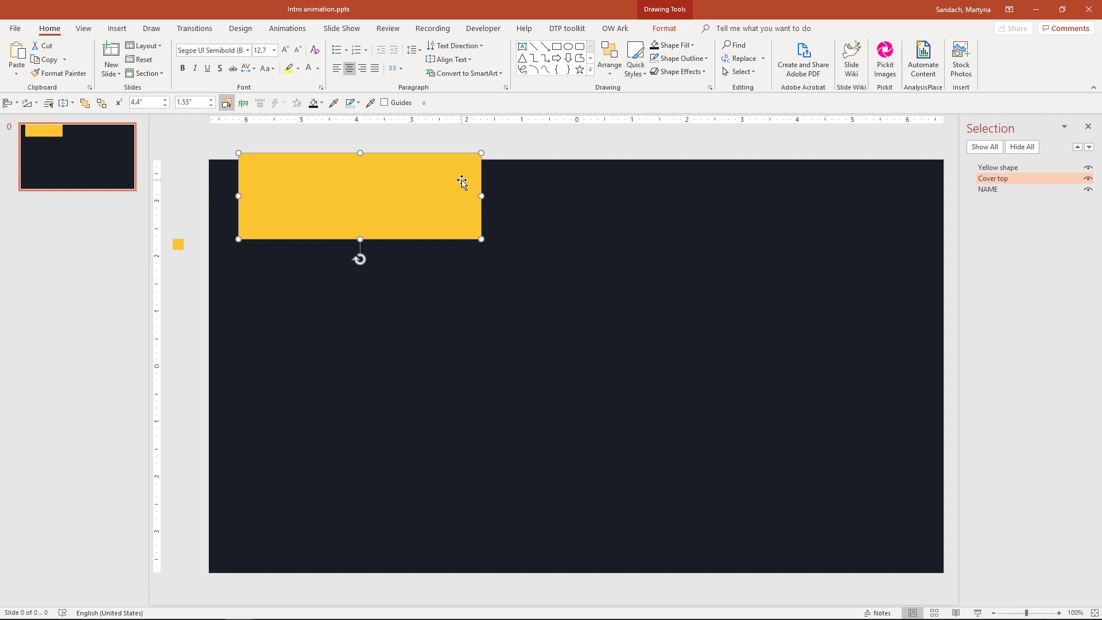
click(680, 45)
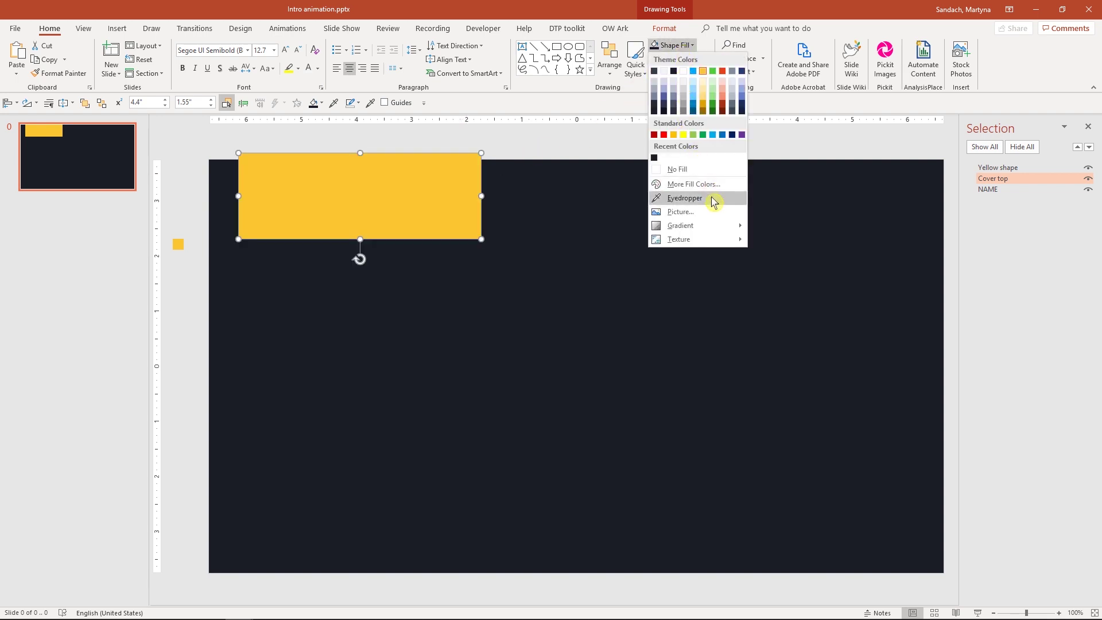
click(684, 198)
click(712, 200)
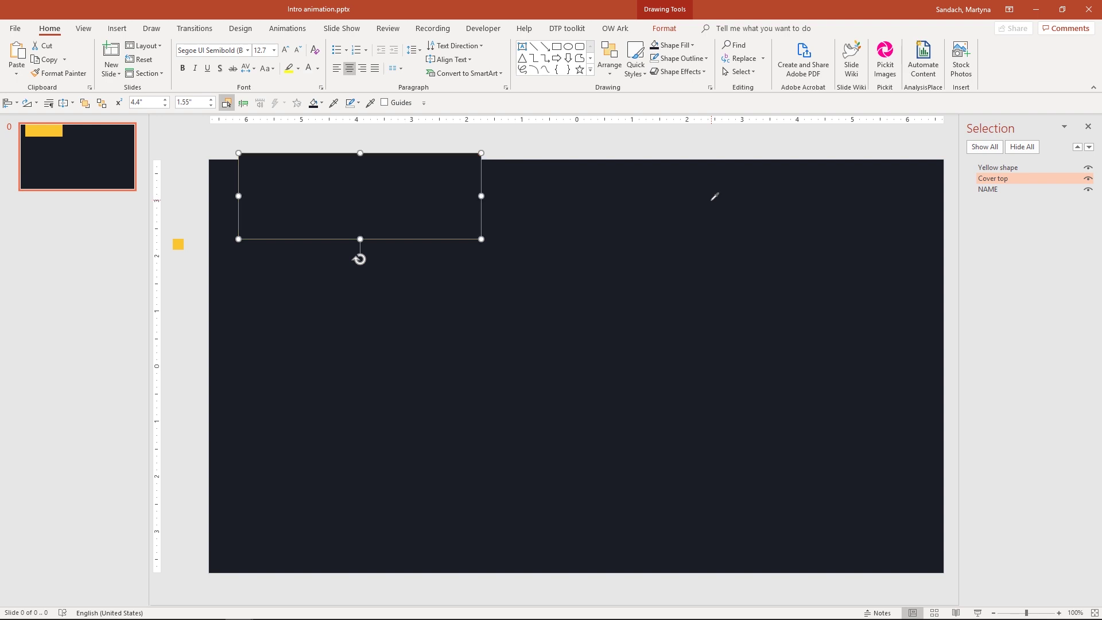
click(667, 211)
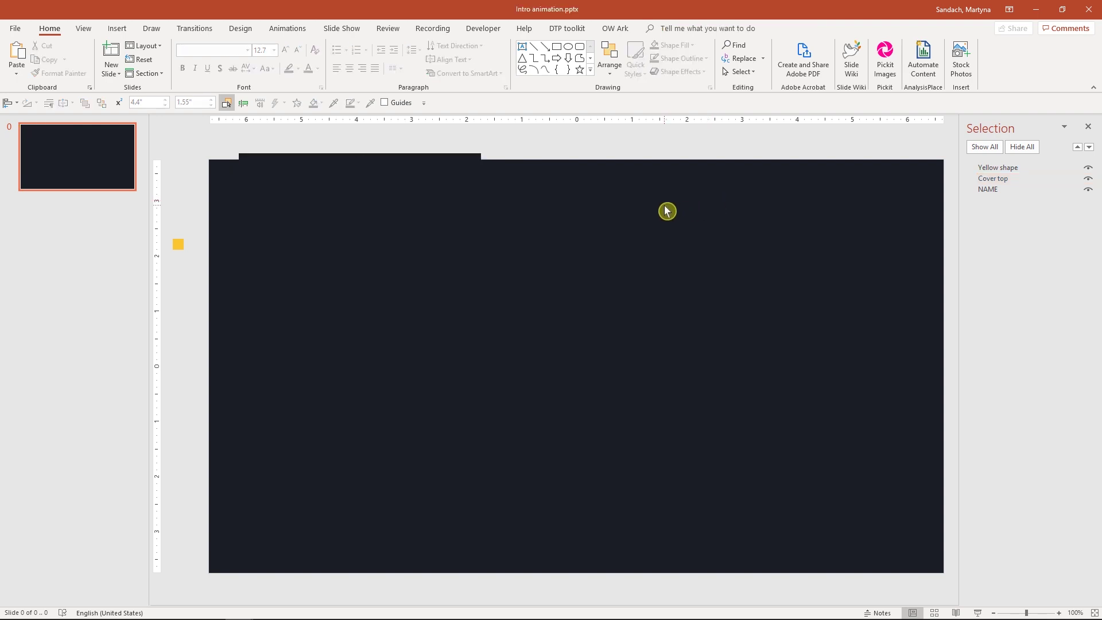
click(118, 182)
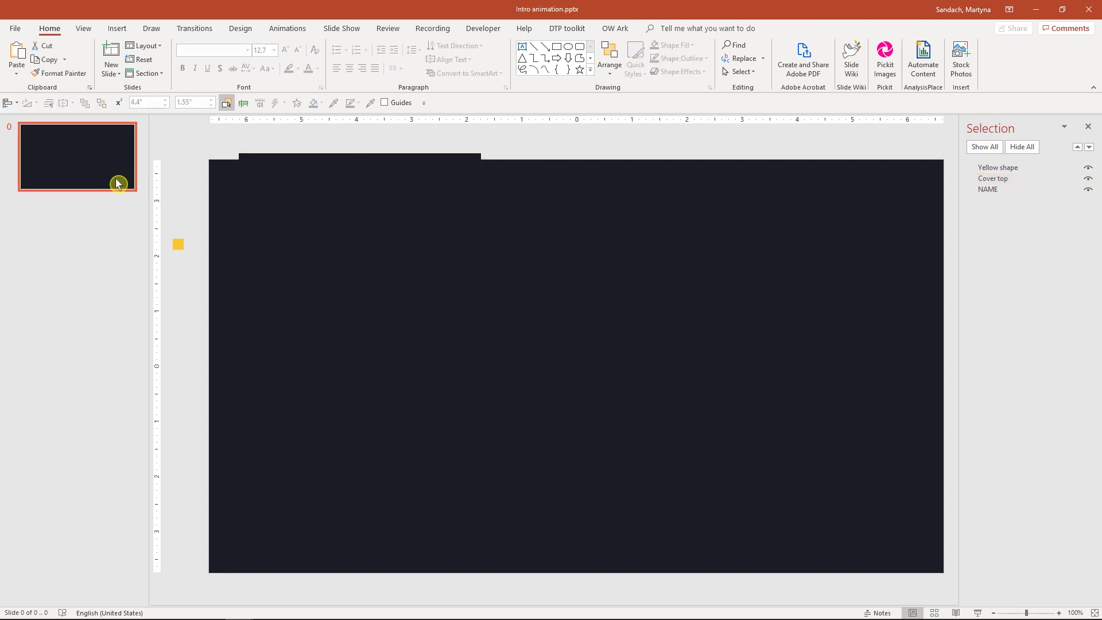
Step: Duplicate slide 1 and right-align the small yellow square with the Cover top rectangle
right_click(115, 183)
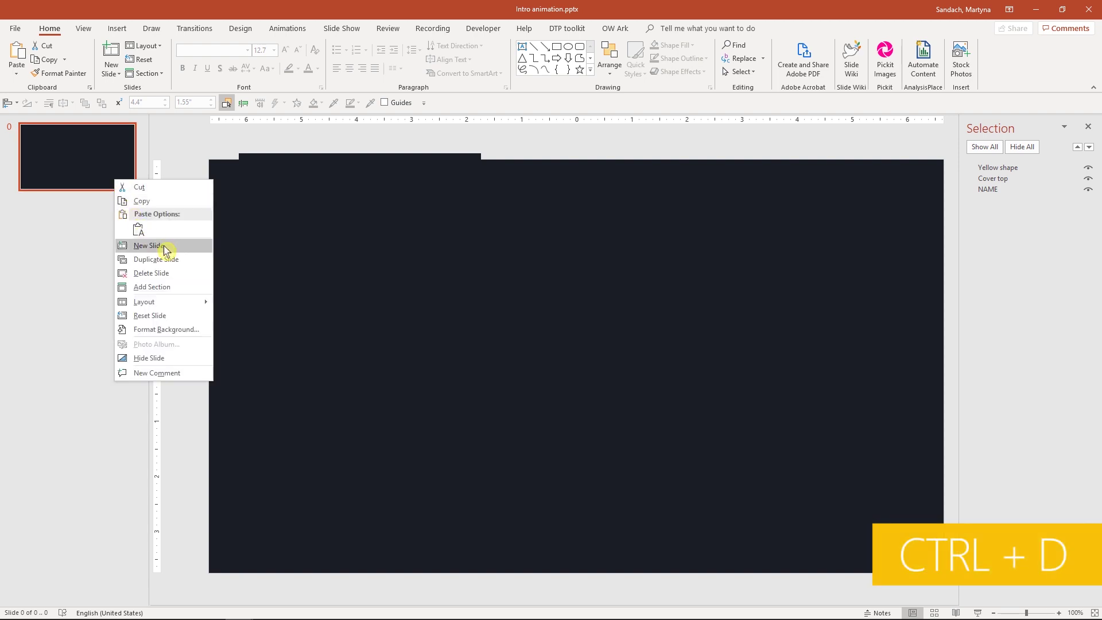
click(156, 259)
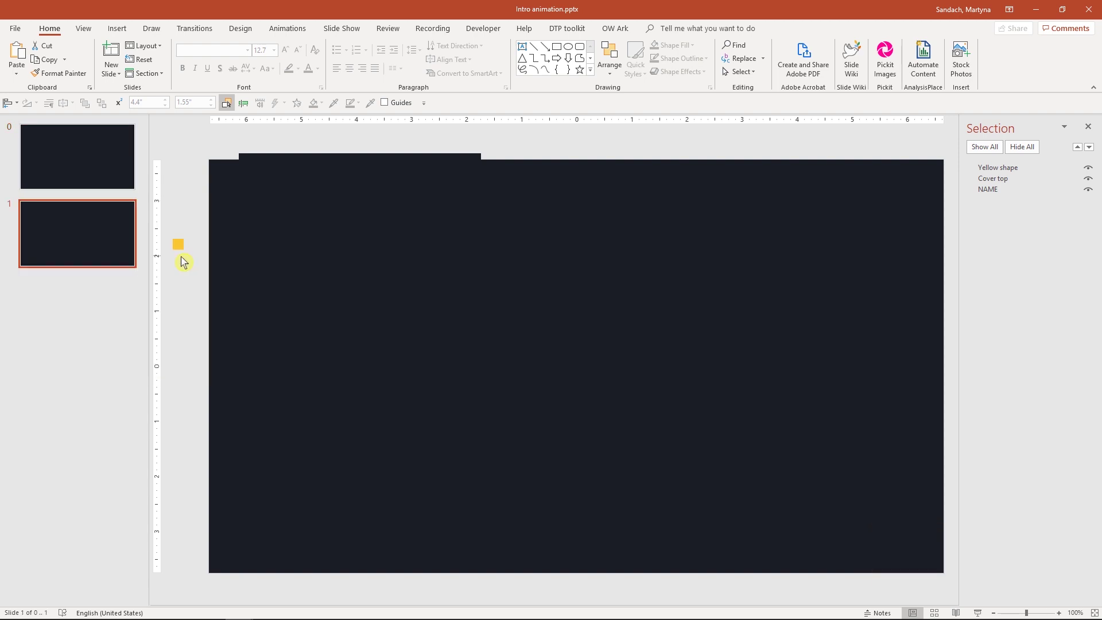
click(179, 251)
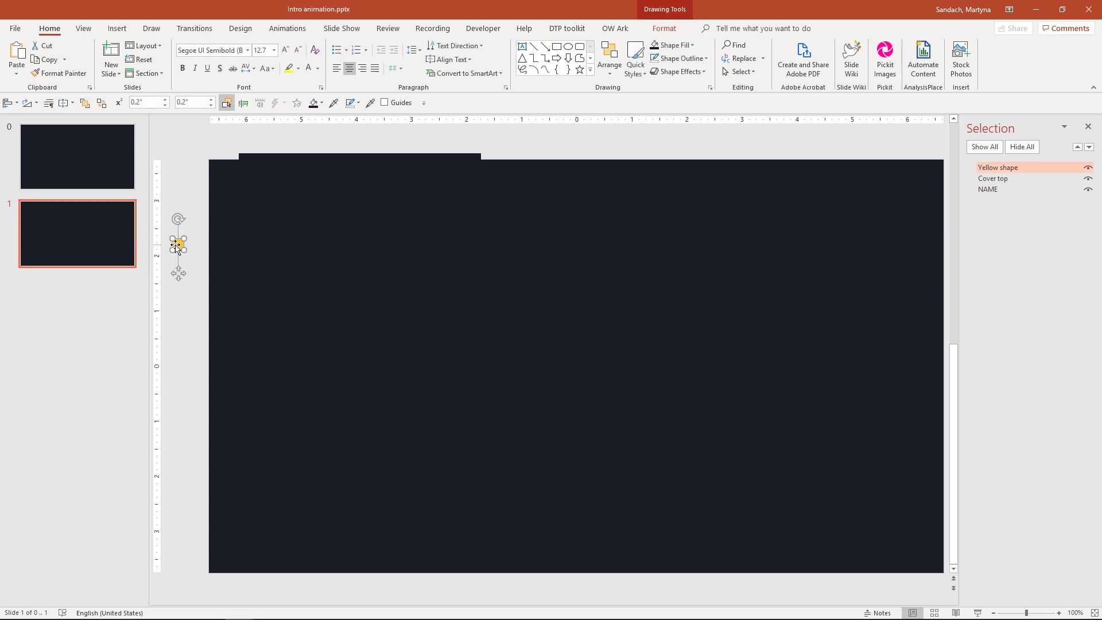
shift+click(287, 180)
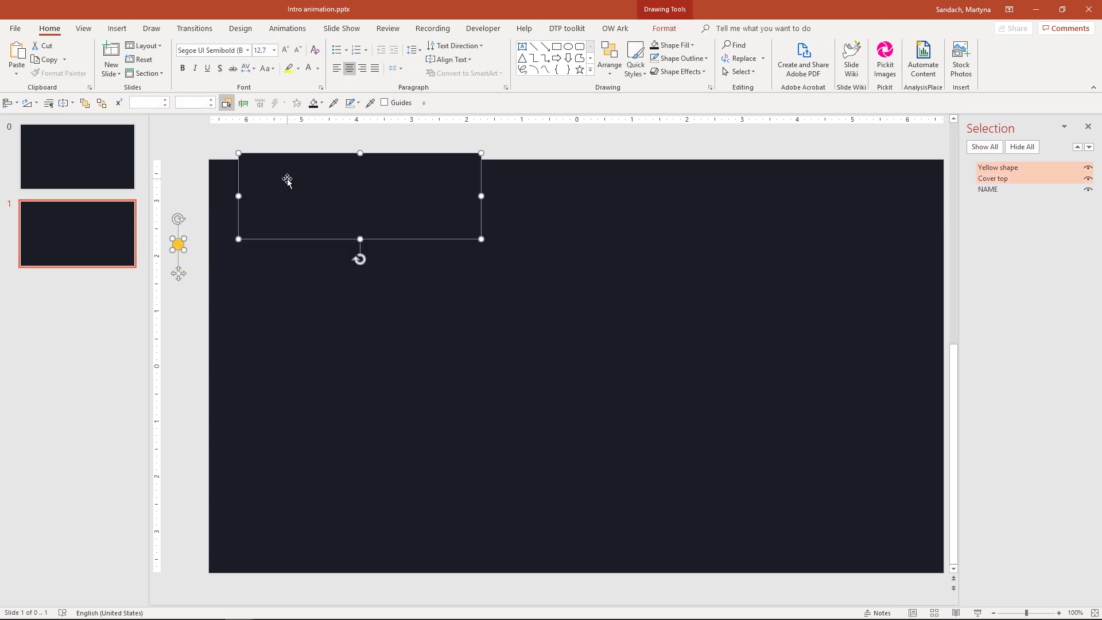
click(609, 63)
mouse_move(668, 225)
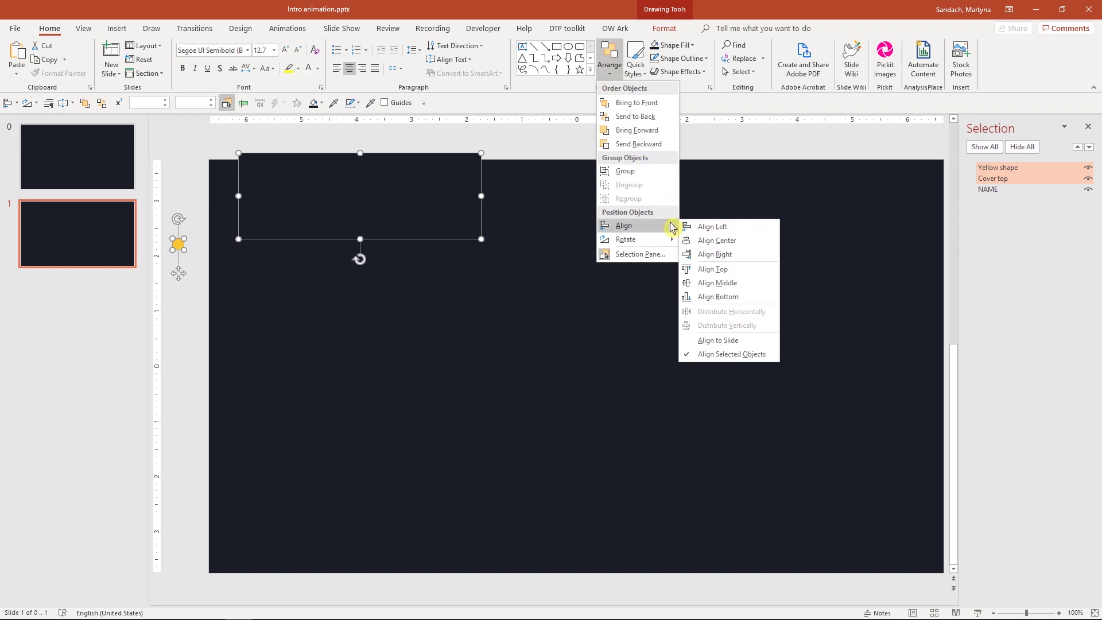
click(752, 254)
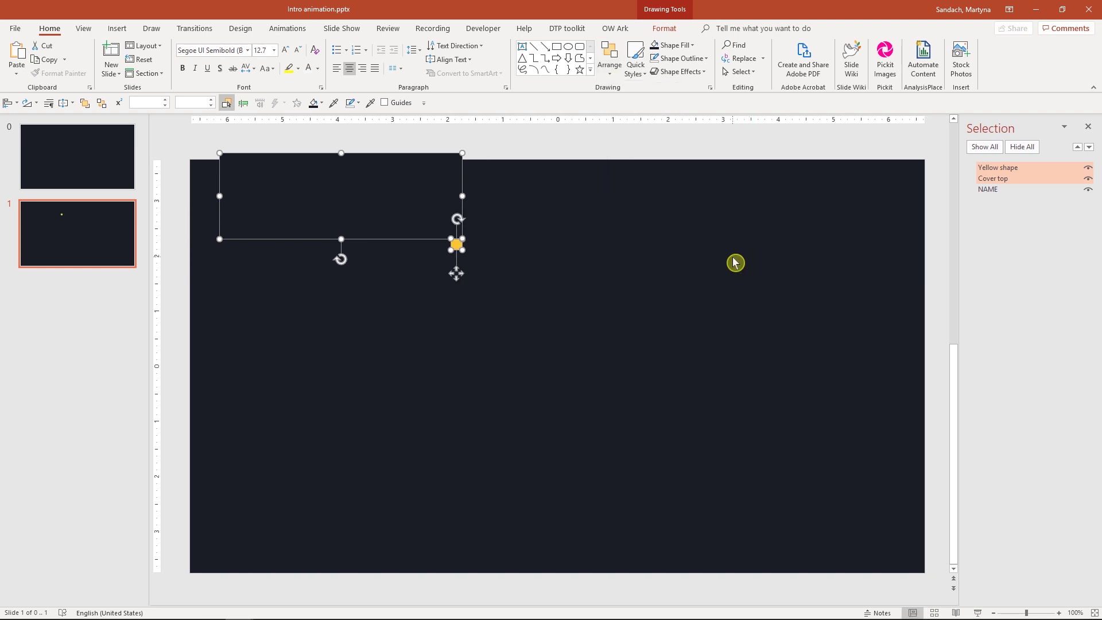
click(735, 263)
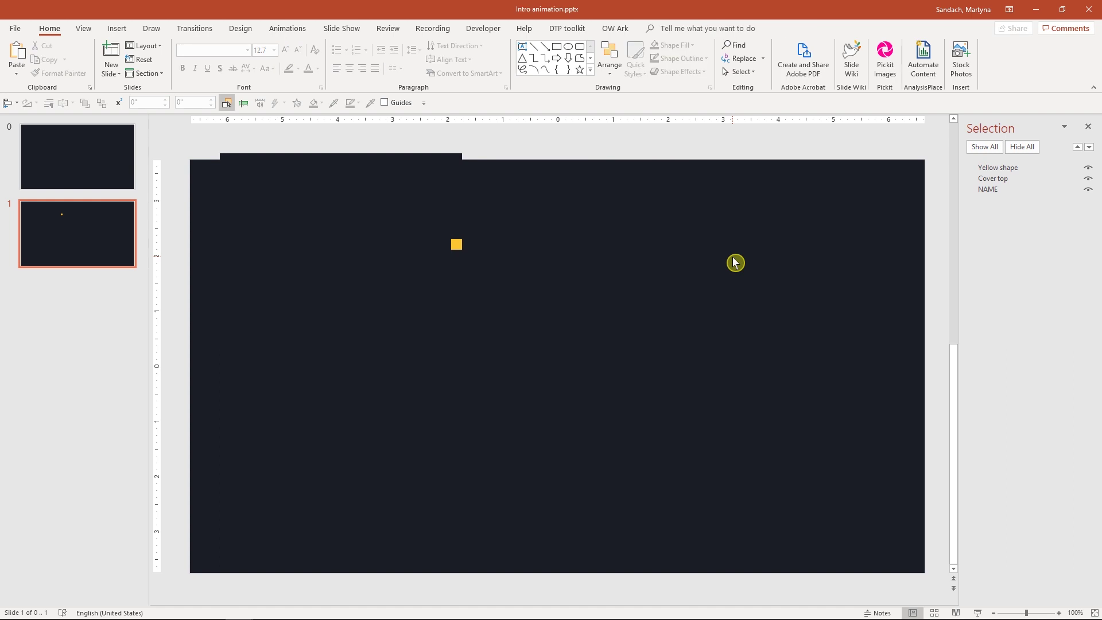
click(114, 247)
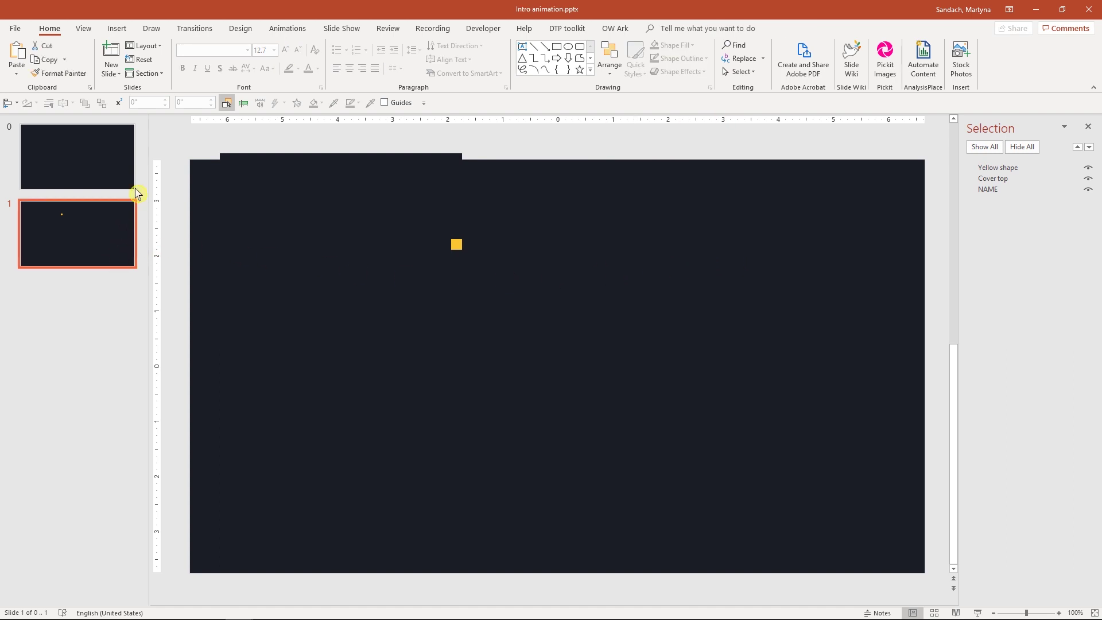
Step: Apply a Morph transition to slide 1 with a 00.75-second duration
click(198, 31)
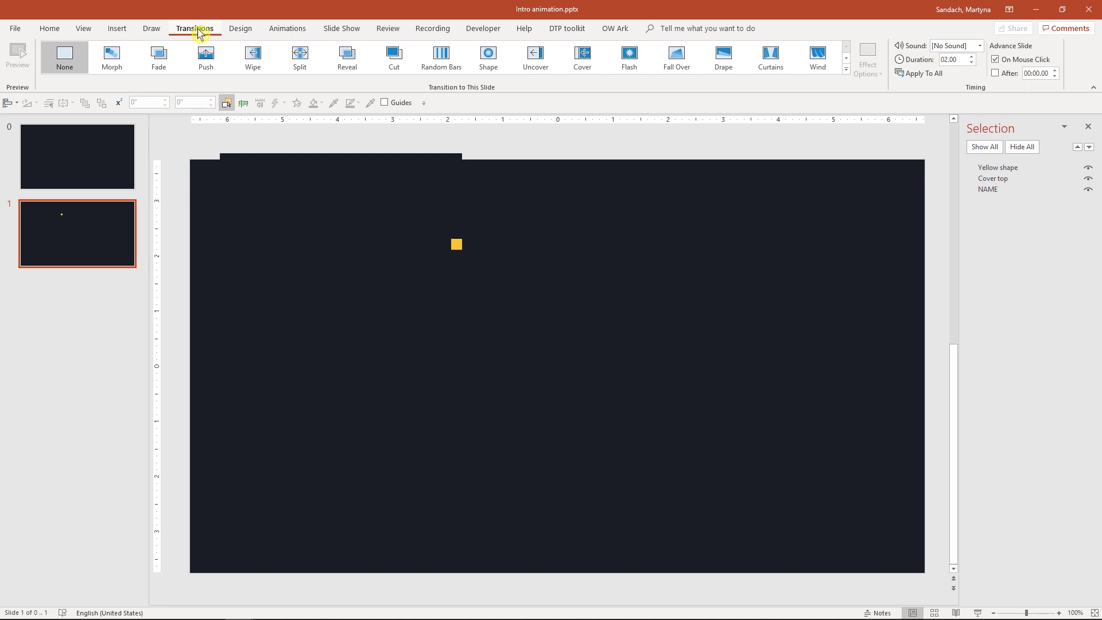
click(113, 60)
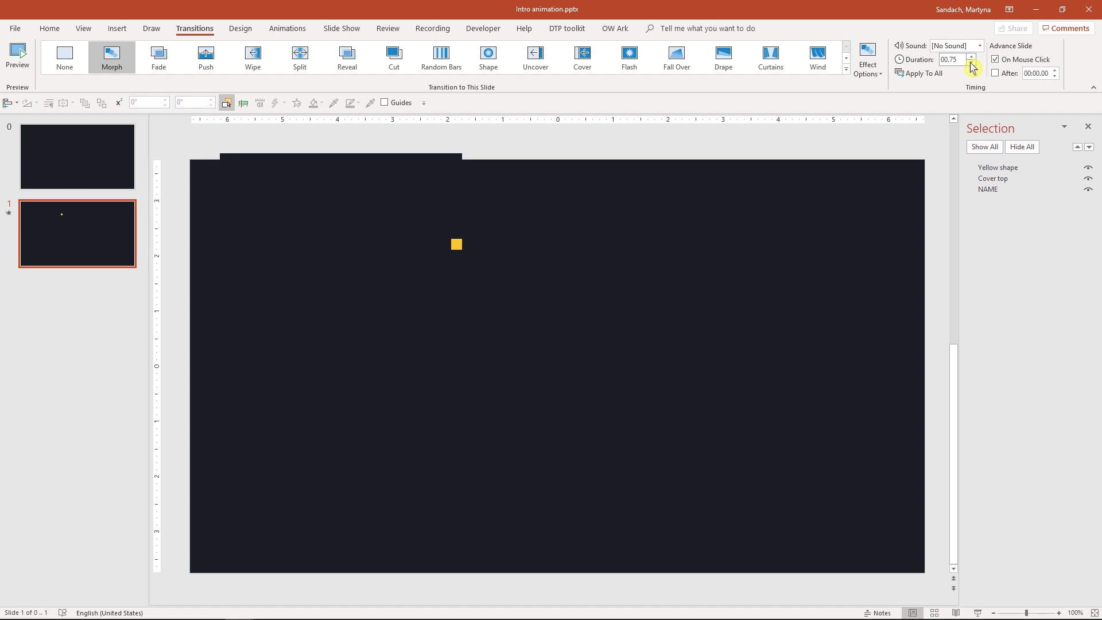
click(794, 224)
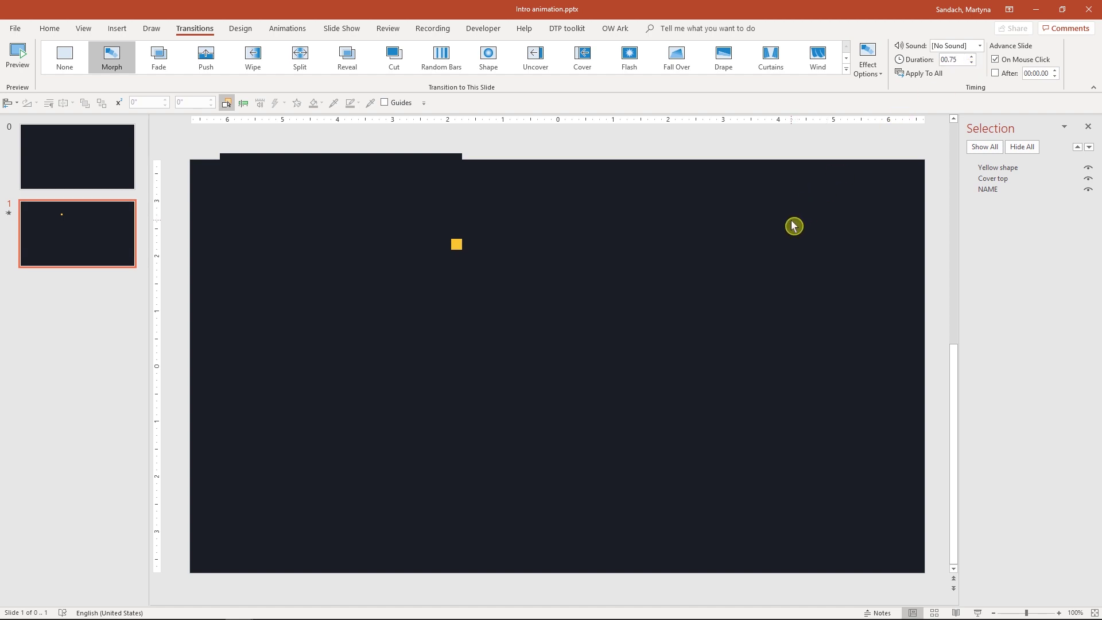
Step: Duplicate slide 1 and stretch the yellow square left into a bar reaching the cover's left edge
click(108, 255)
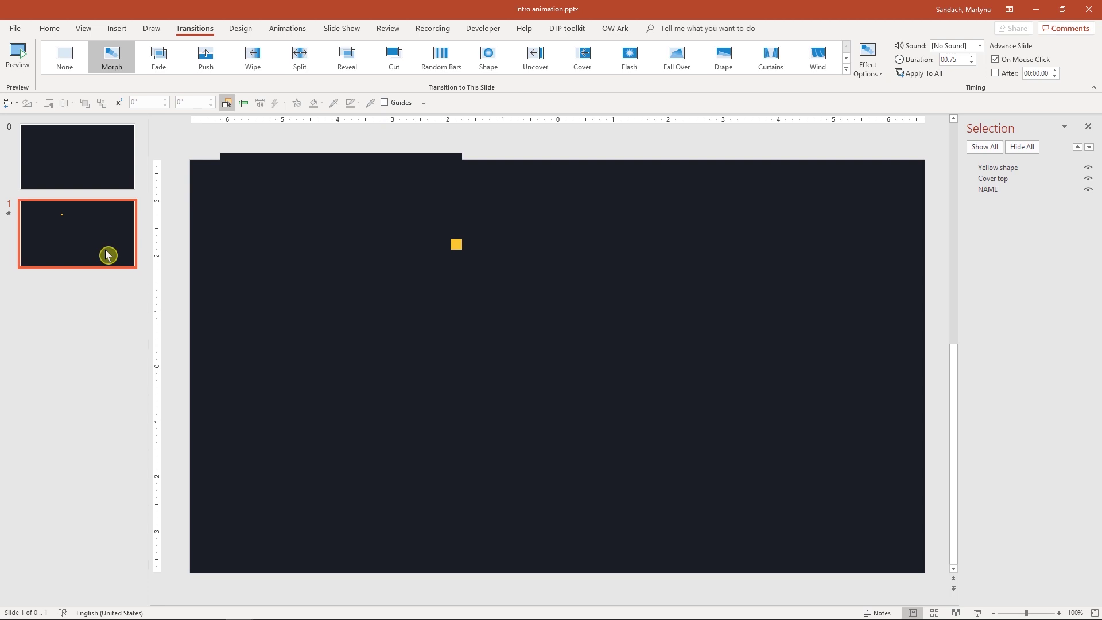
right_click(107, 251)
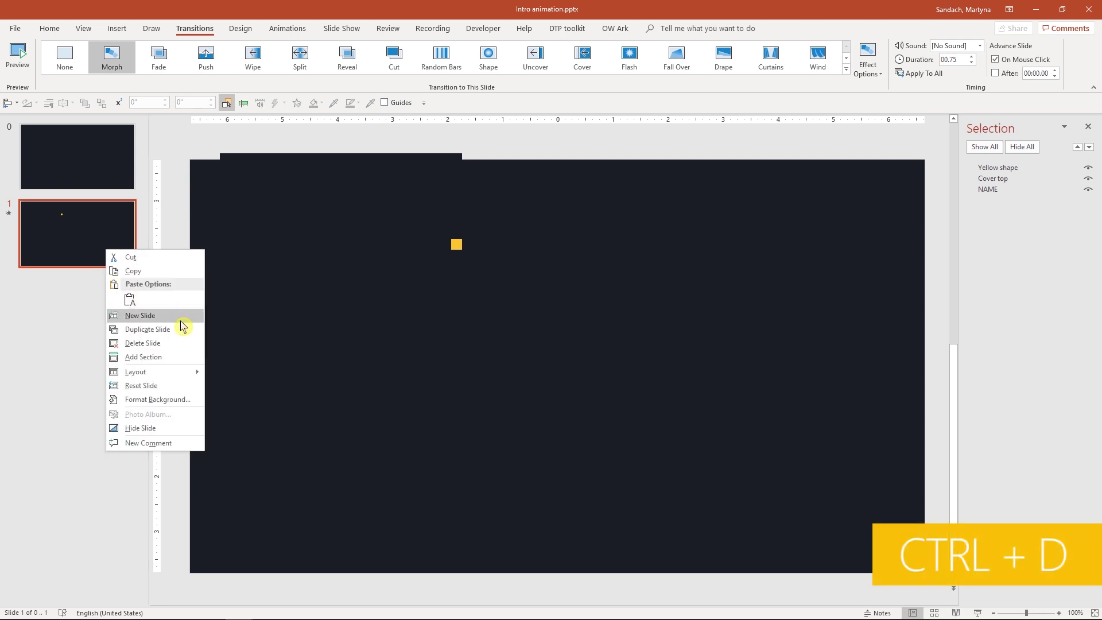
click(182, 330)
click(456, 245)
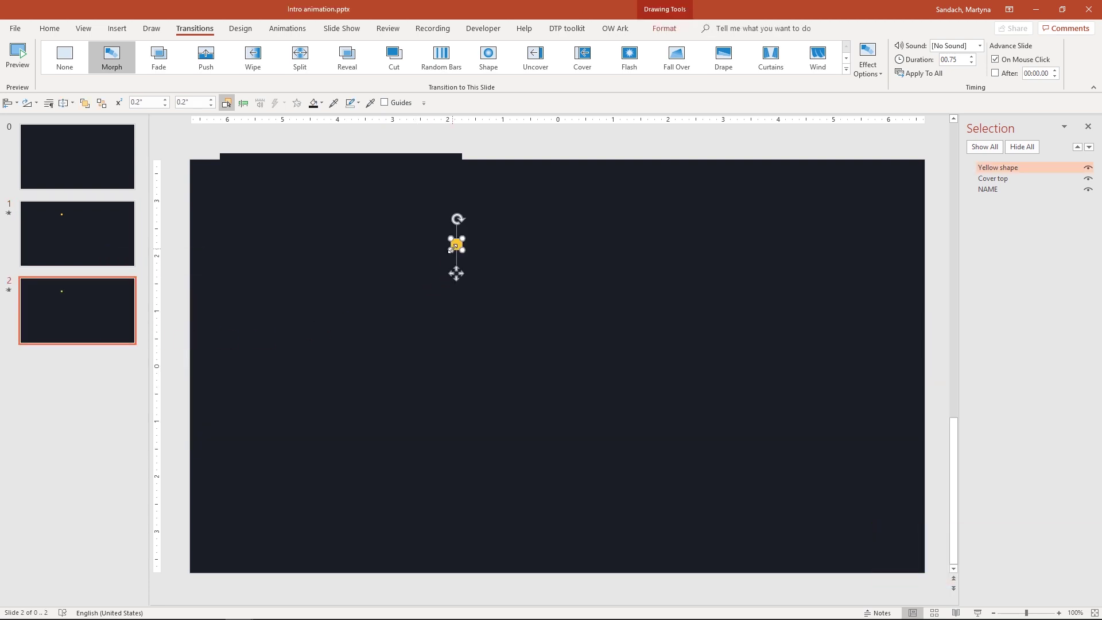
scroll(377, 244, up, 5)
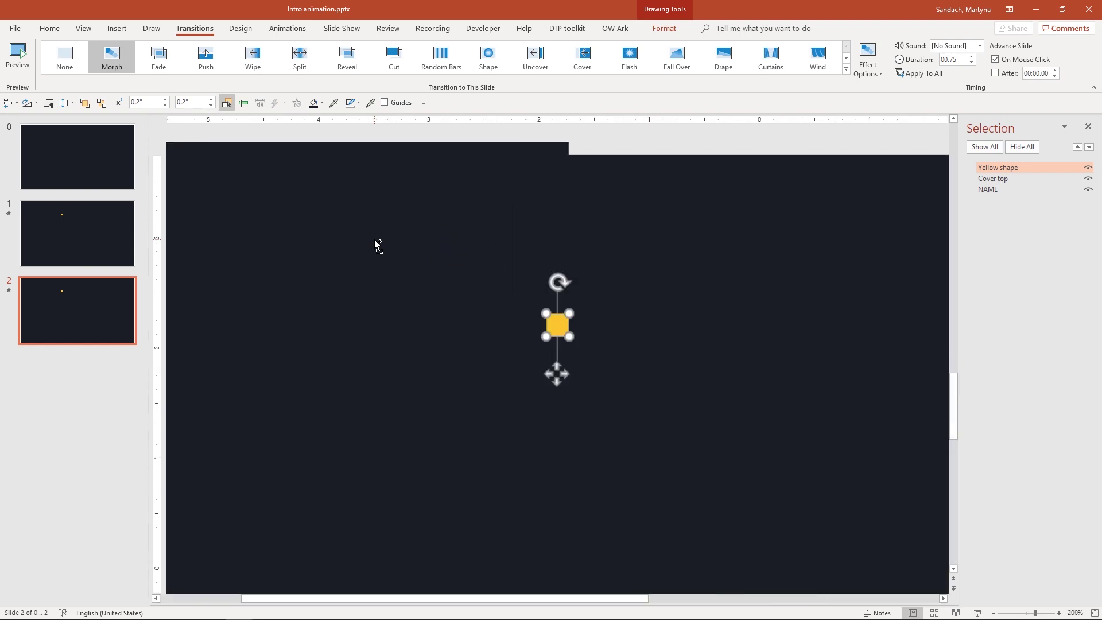
drag(546, 324, 184, 326)
drag(343, 600, 293, 600)
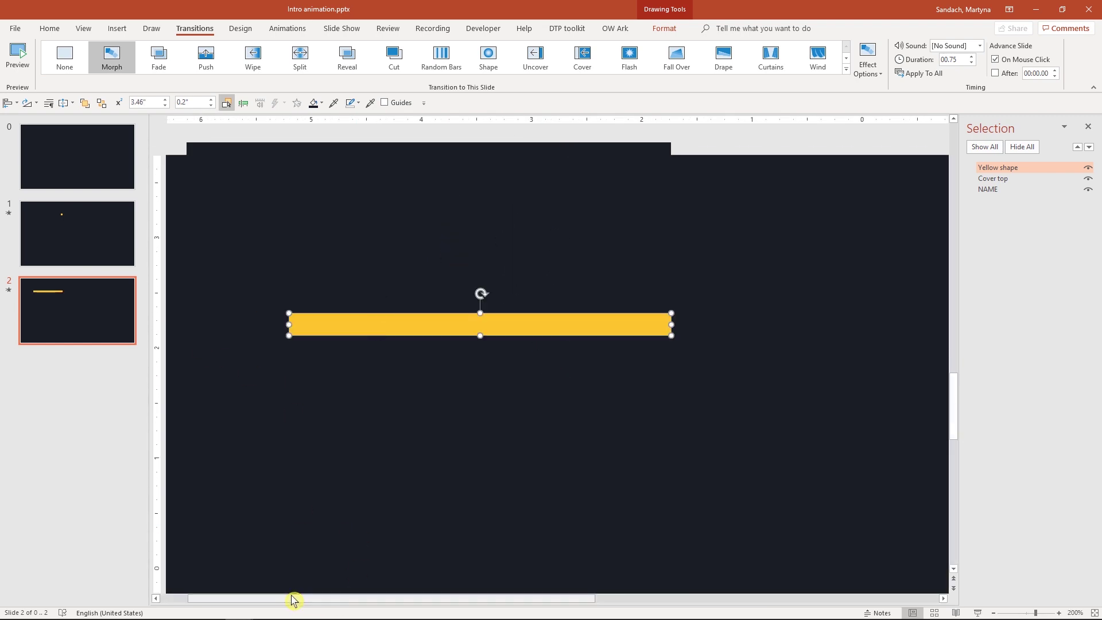
drag(289, 324, 187, 316)
click(216, 190)
shift+click(246, 327)
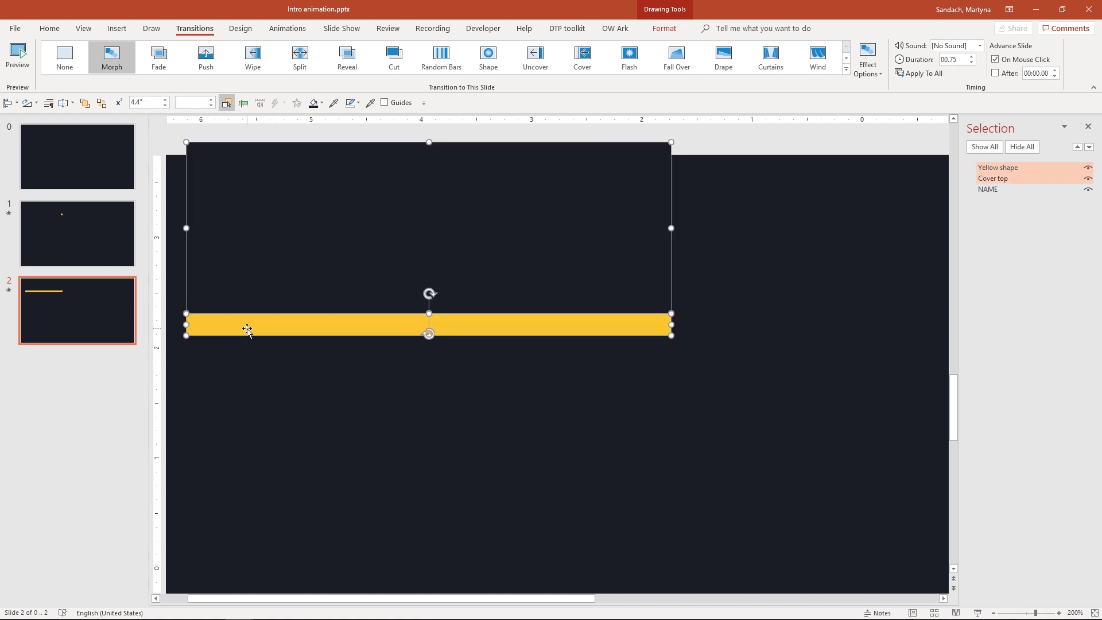
Step: Duplicate slide 2 with Ctrl+D and move the NAME LAST NAME text just below the yellow bar
click(275, 374)
click(94, 313)
key(ctrl+d)
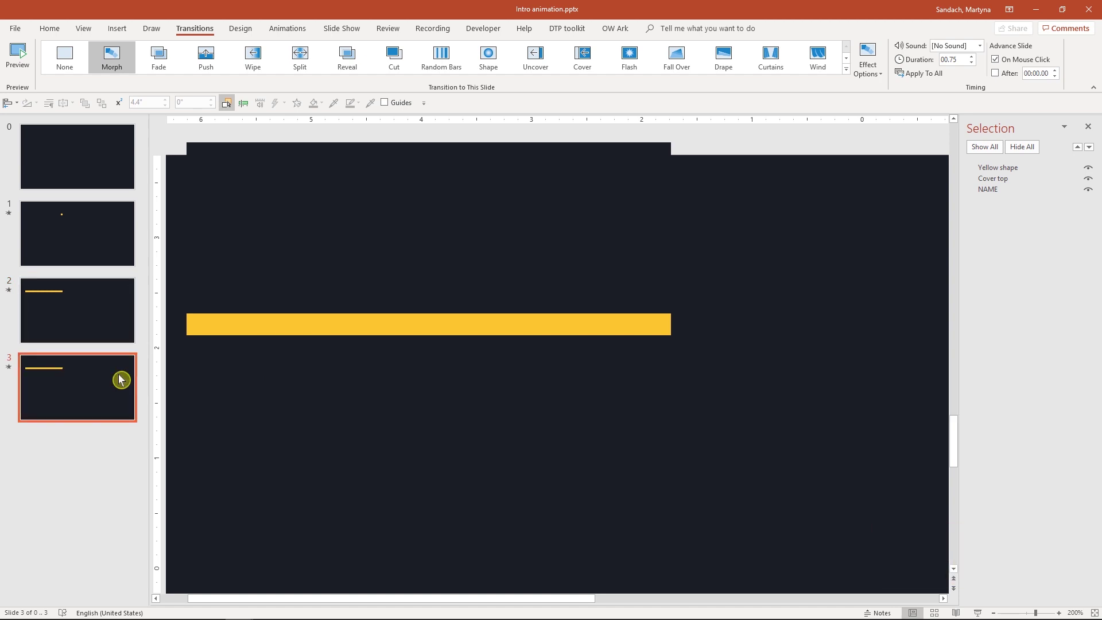
click(997, 197)
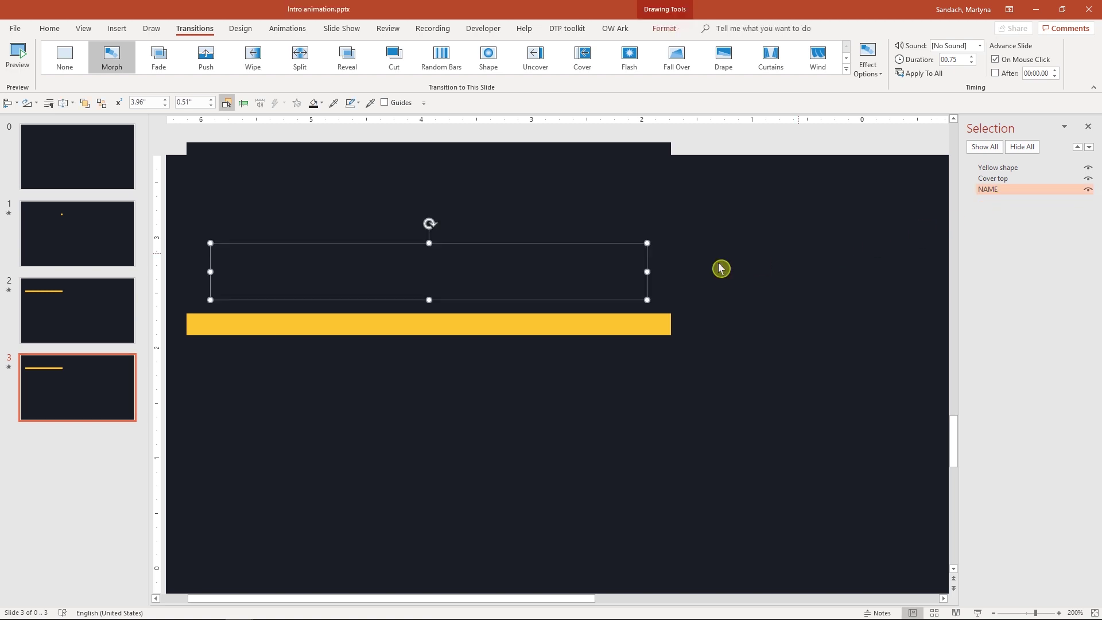
drag(626, 248, 628, 345)
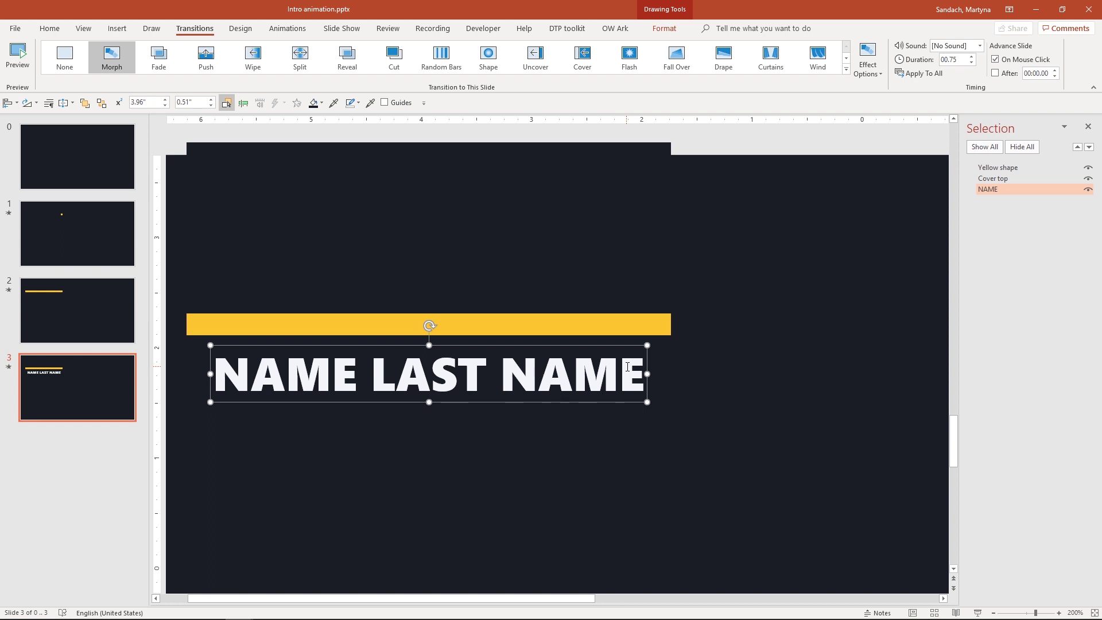
scroll(628, 368, down, 5)
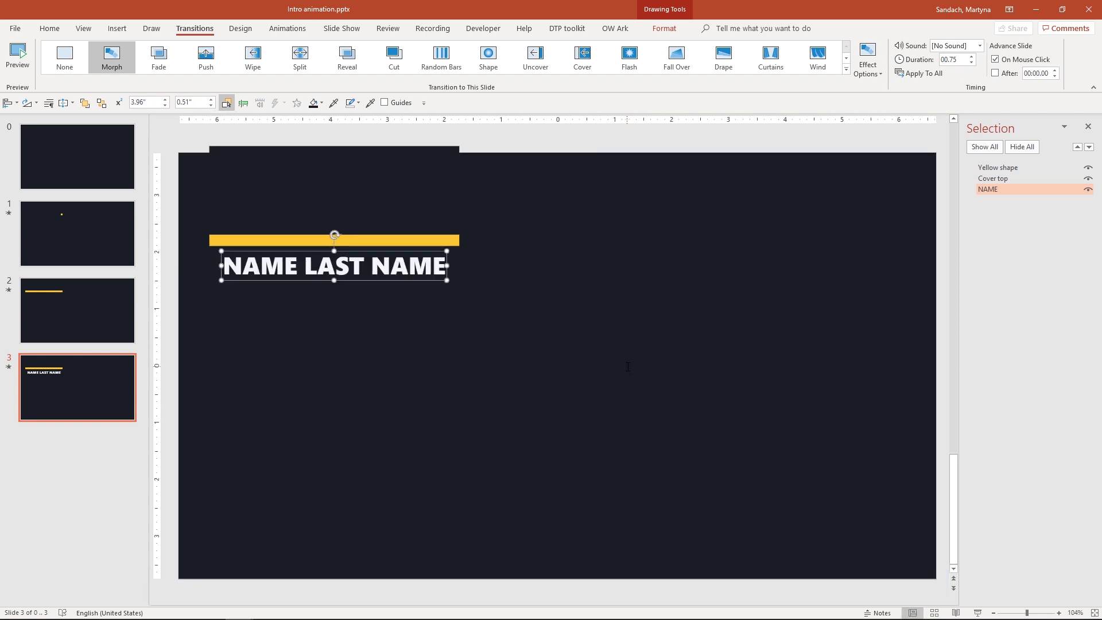
click(632, 373)
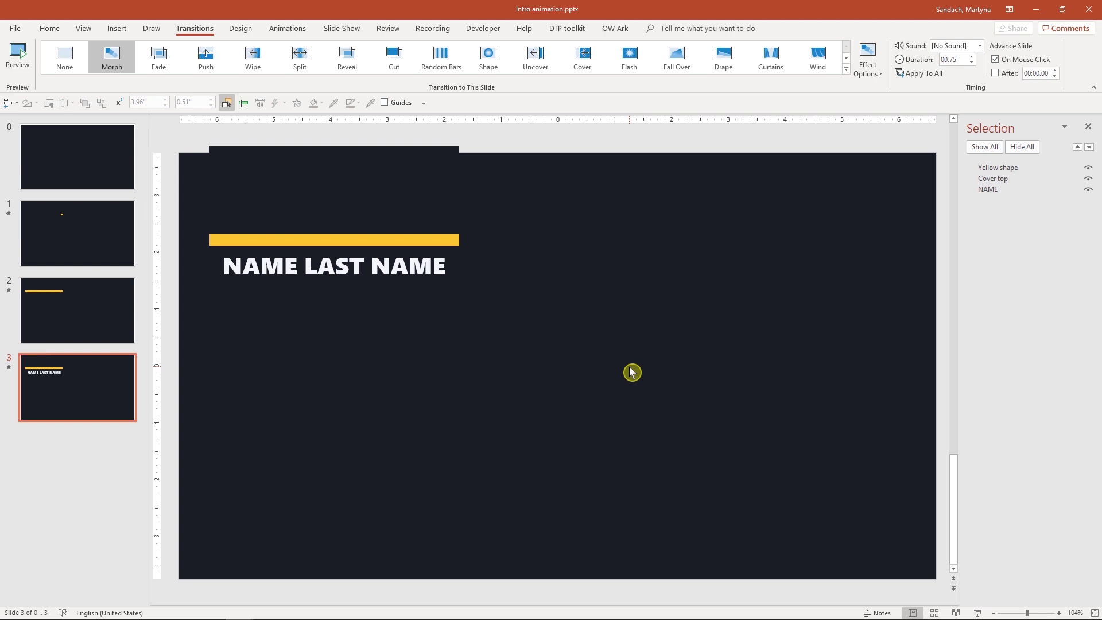
Step: Drag a copy of the Cover top rectangle down over the name area
click(388, 193)
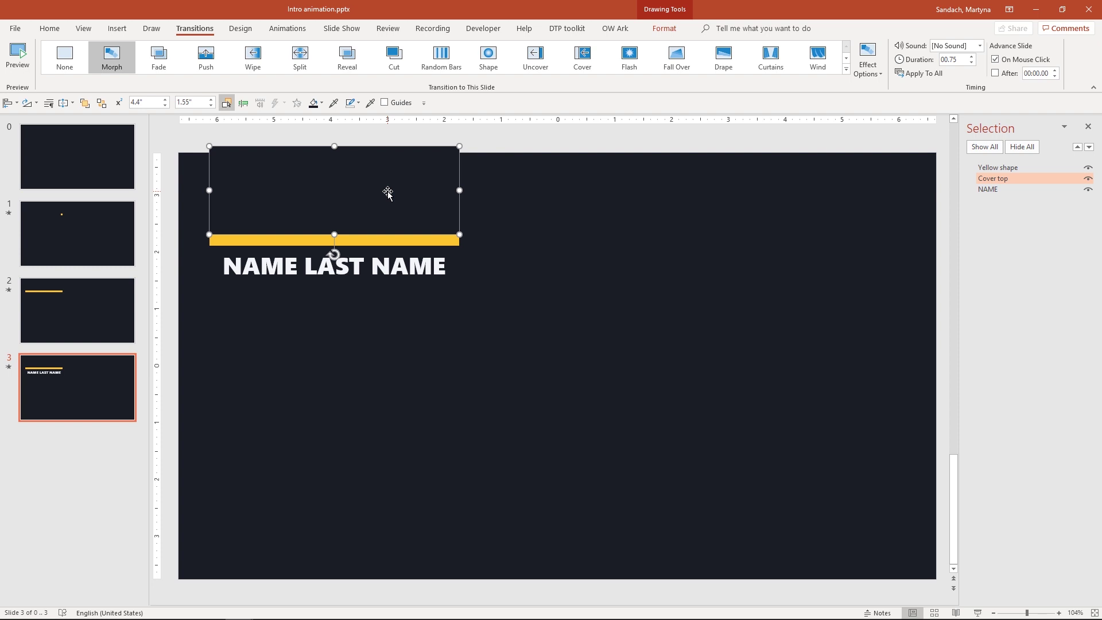
drag(388, 193, 398, 280)
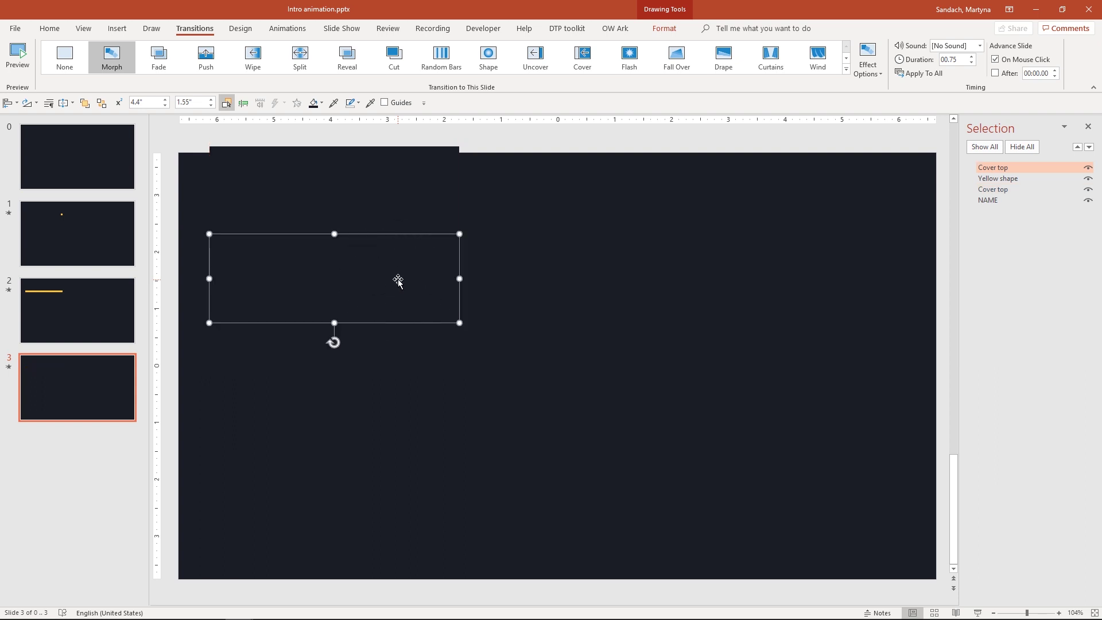
key(ctrl+z)
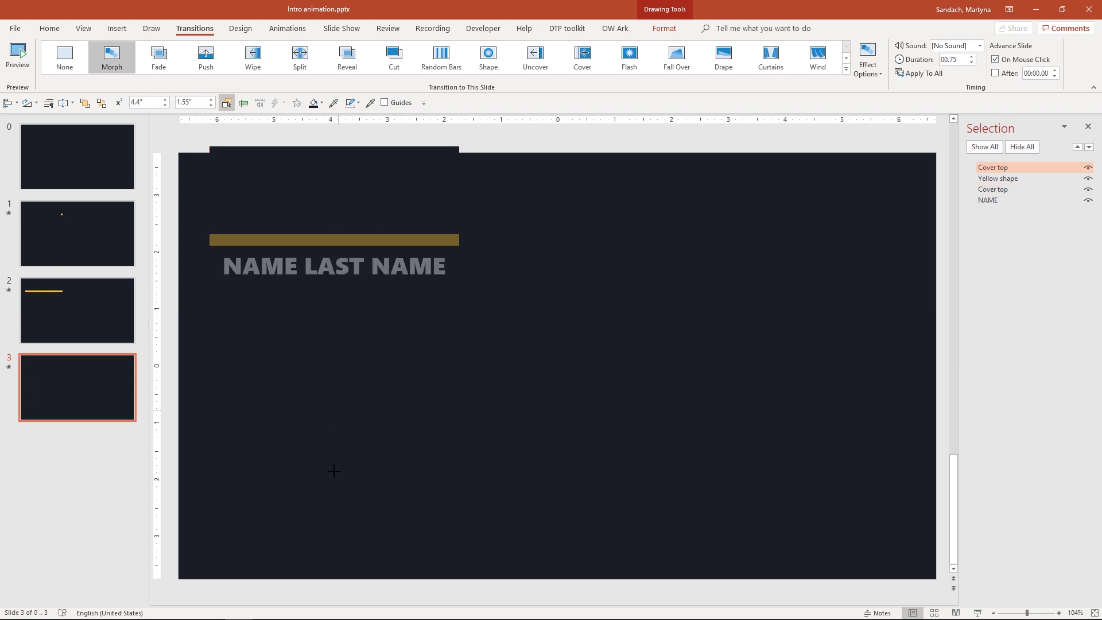
key(ctrl+y)
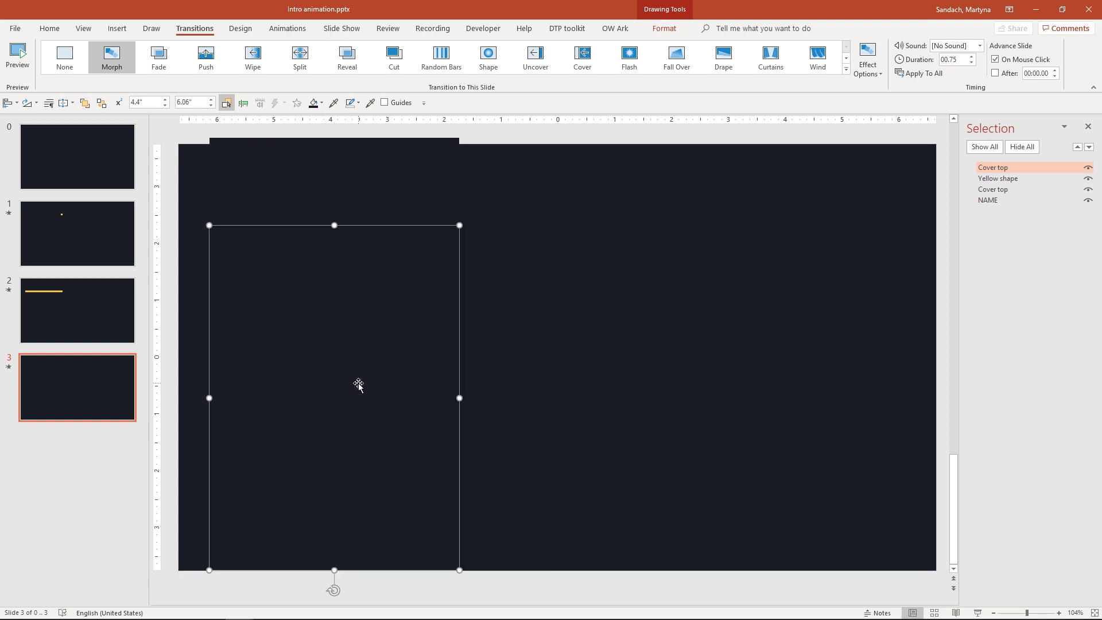
Step: Fill the tall copied rectangle with a bright blue theme colour
right_click(359, 386)
click(394, 406)
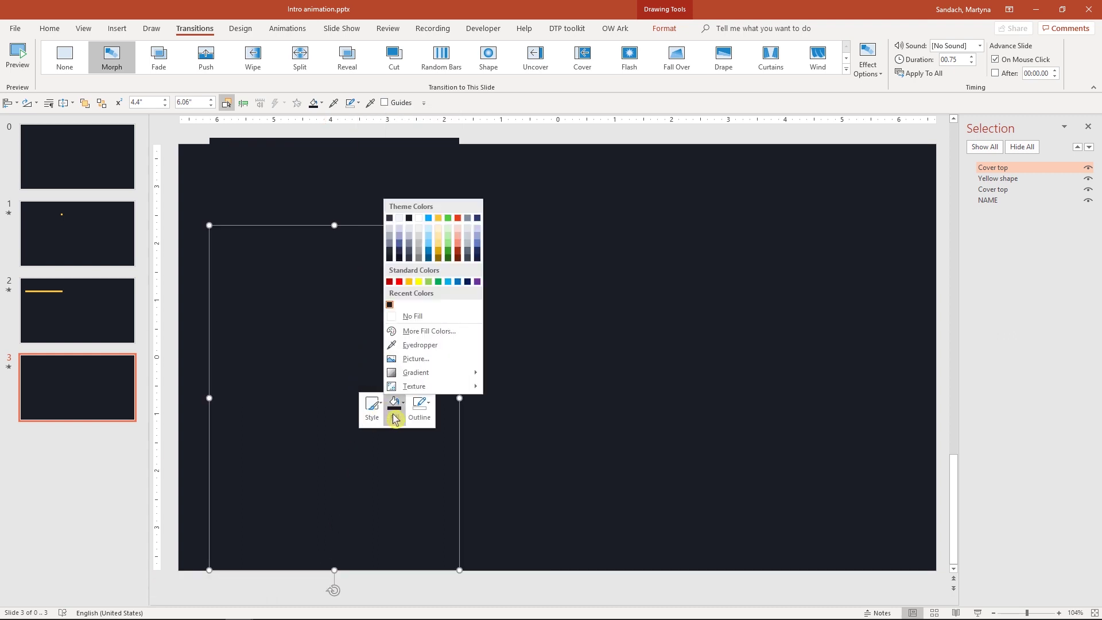
click(430, 222)
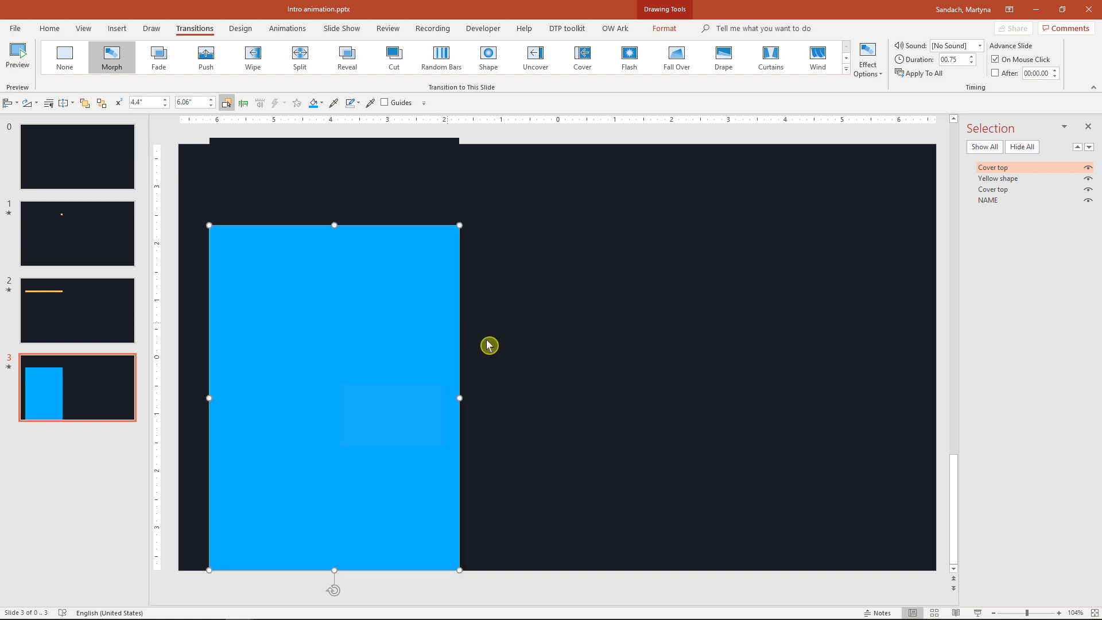
right_click(427, 326)
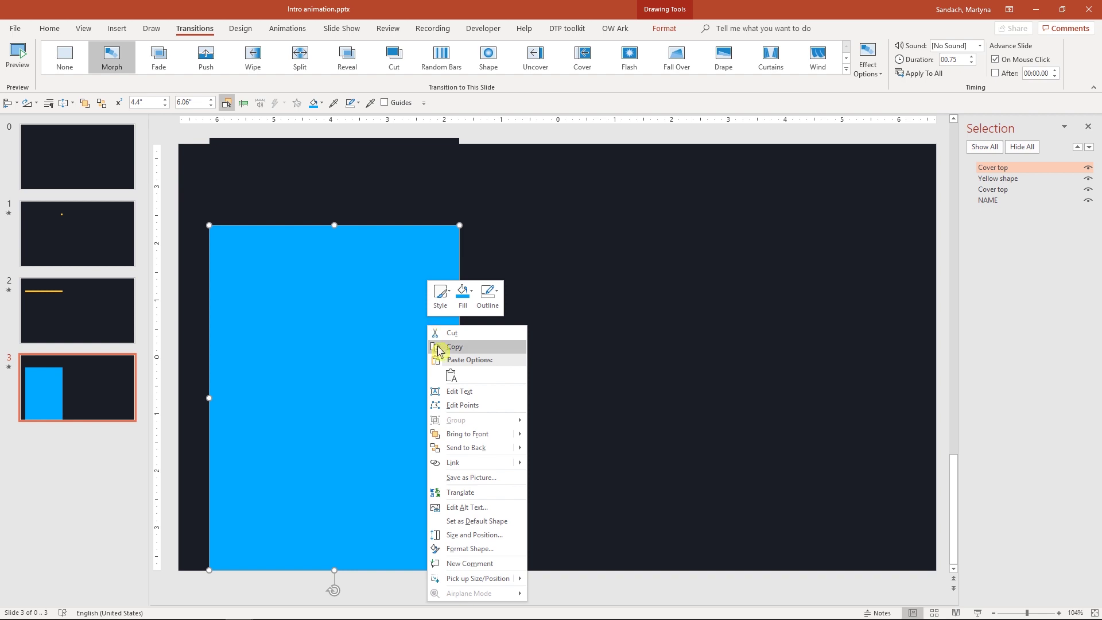
Step: Send the blue rectangle behind the name and bar, and paste in the profile icon
click(498, 450)
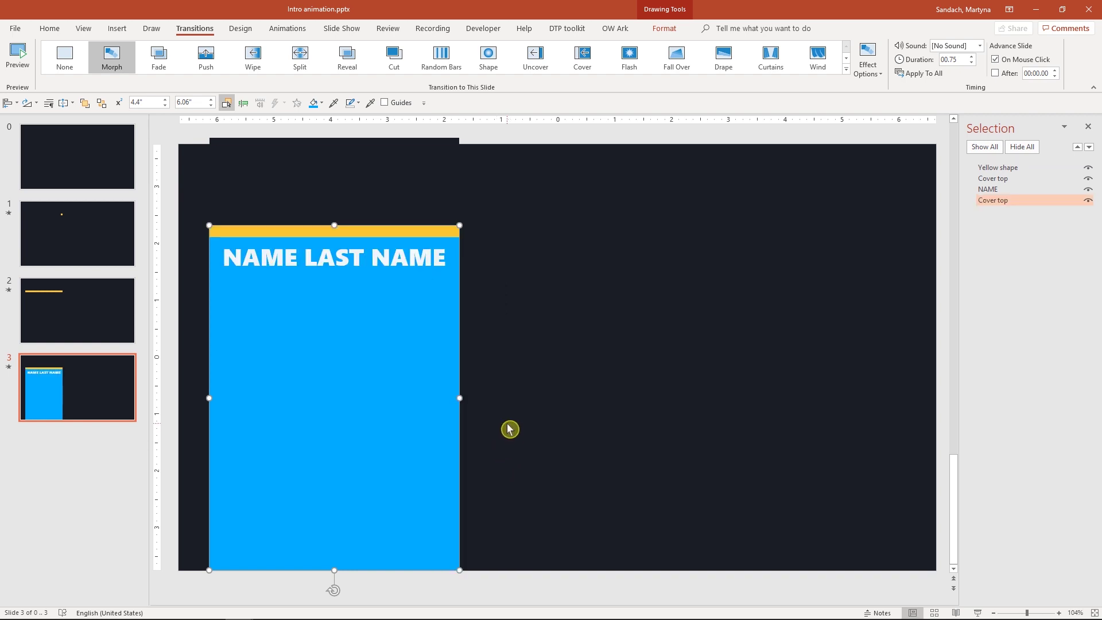
click(509, 429)
key(ctrl+v)
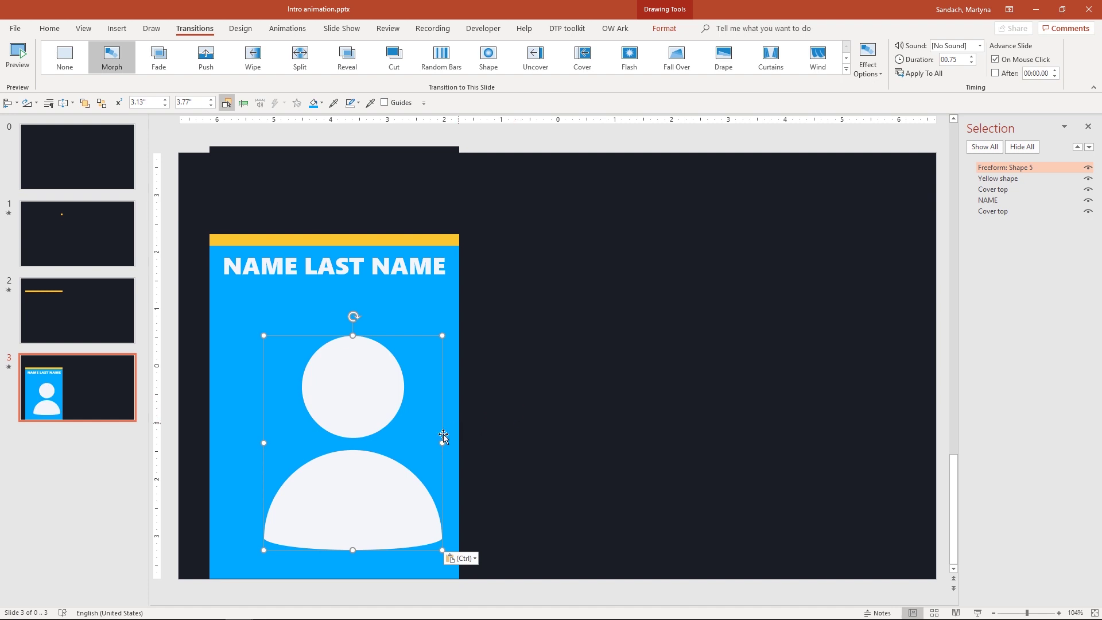
Step: Centre the profile icon horizontally on the blue card with Align Center
shift+click(248, 377)
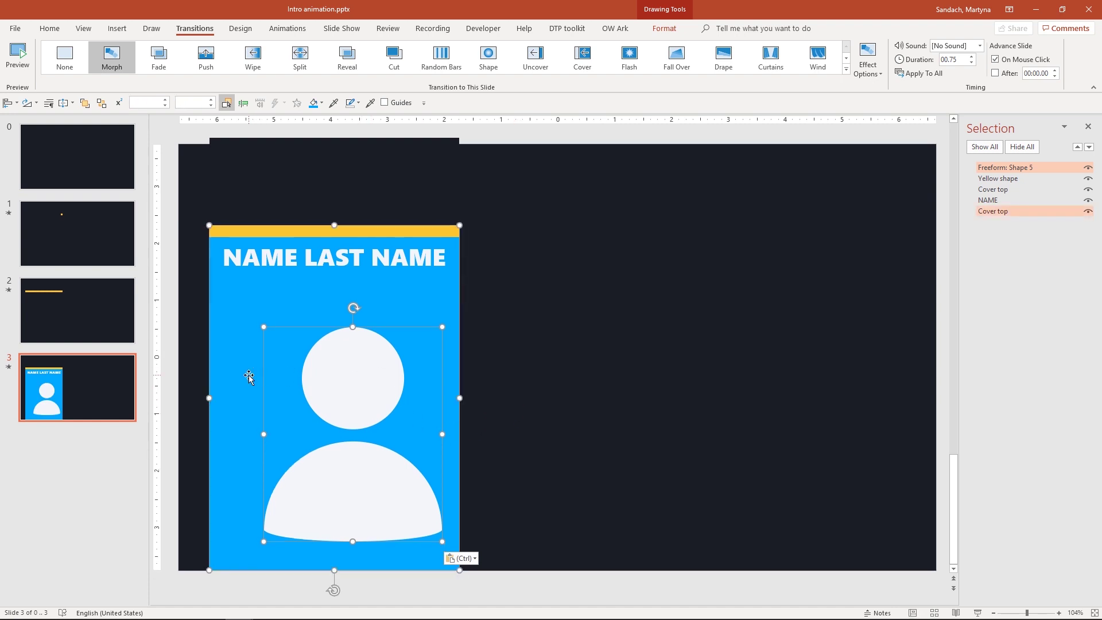
click(57, 30)
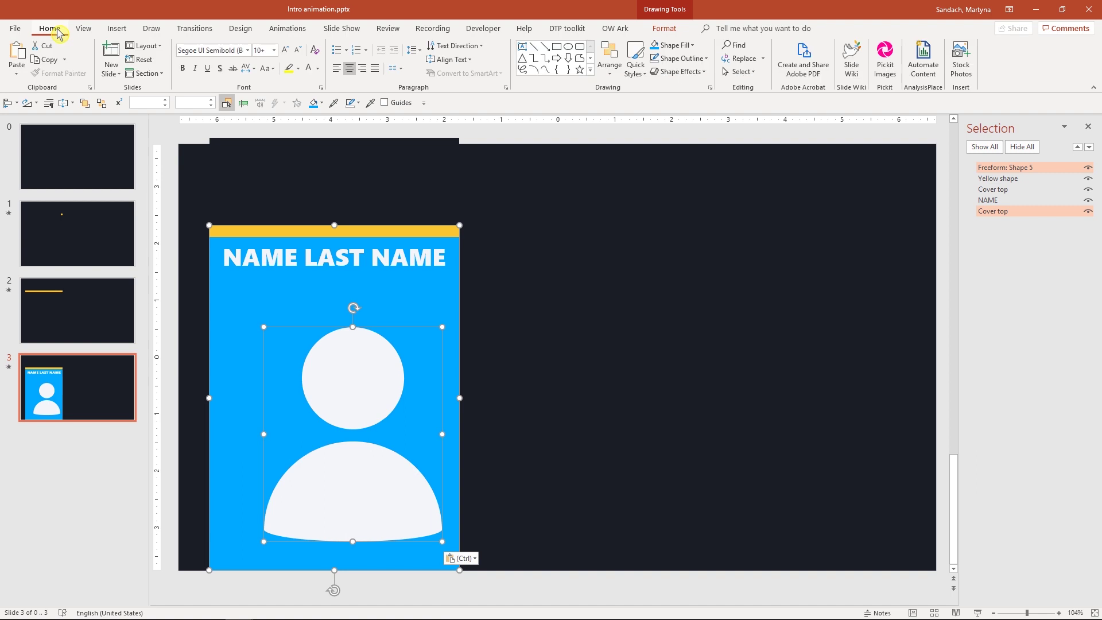
click(615, 73)
mouse_move(663, 225)
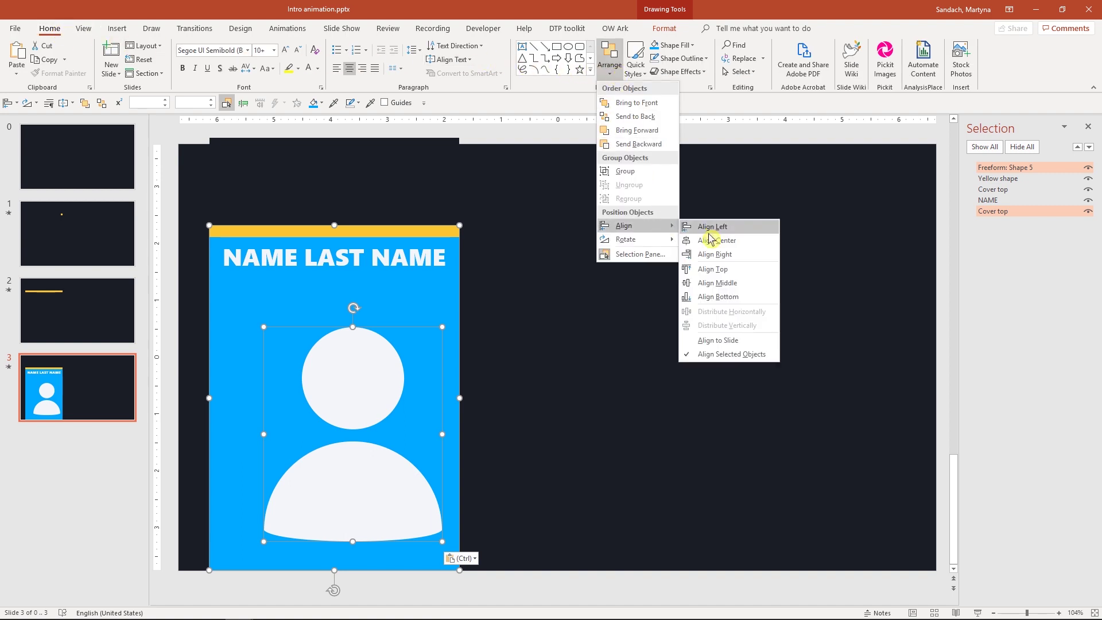
click(748, 245)
Step: Lower the profile icon so its base overhangs the card's bottom edge
click(526, 399)
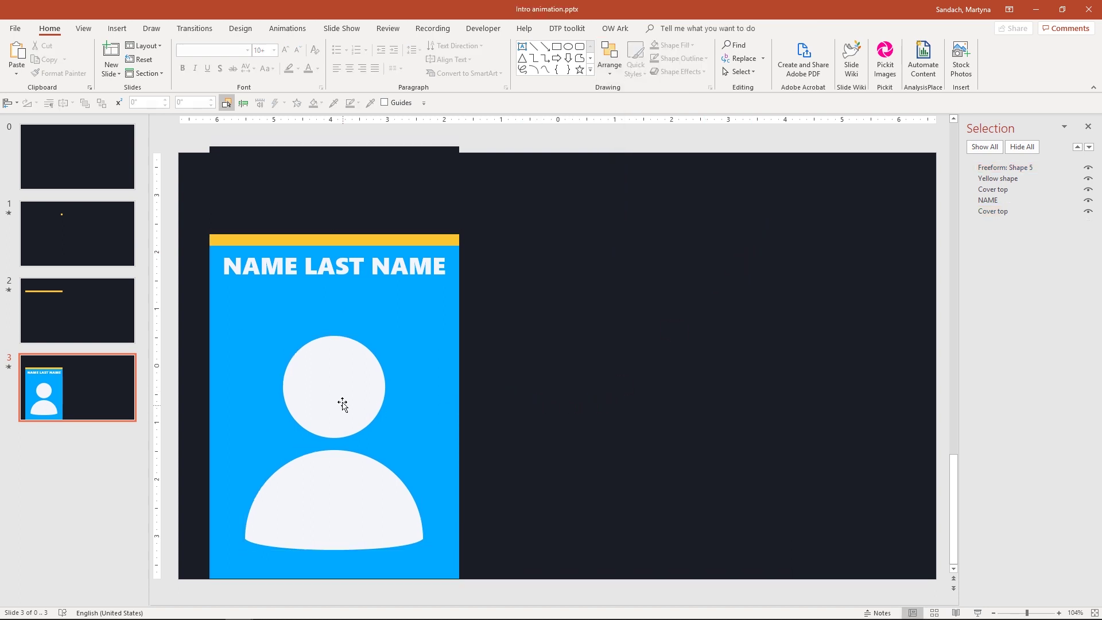
click(340, 394)
drag(340, 394, 343, 457)
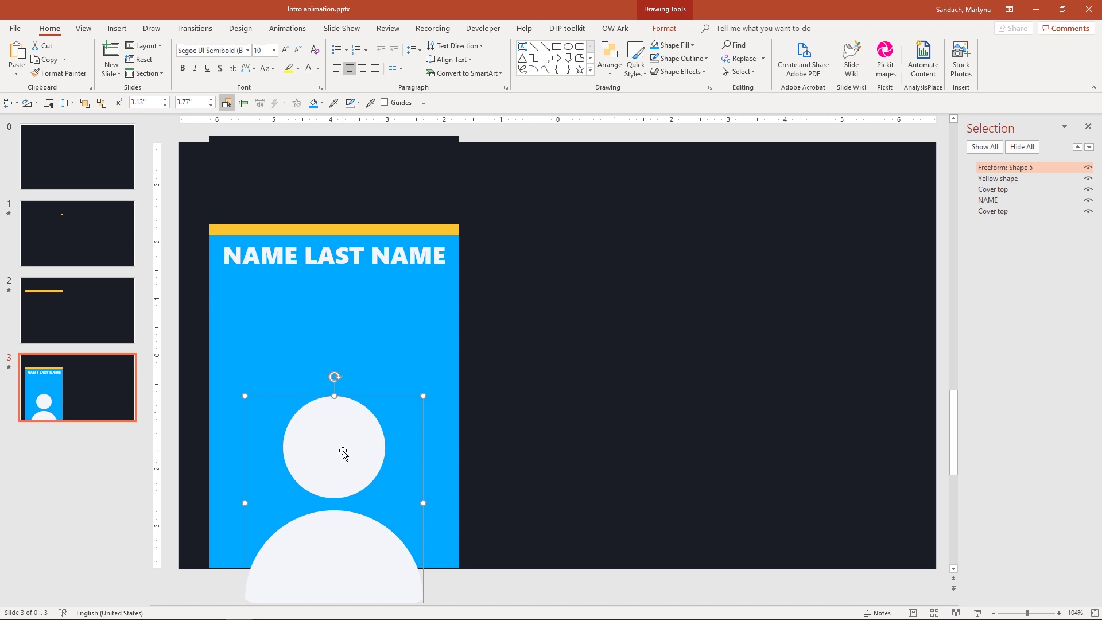
Step: Send the profile icon to the back and stretch the blue card to 6.23" tall
right_click(343, 453)
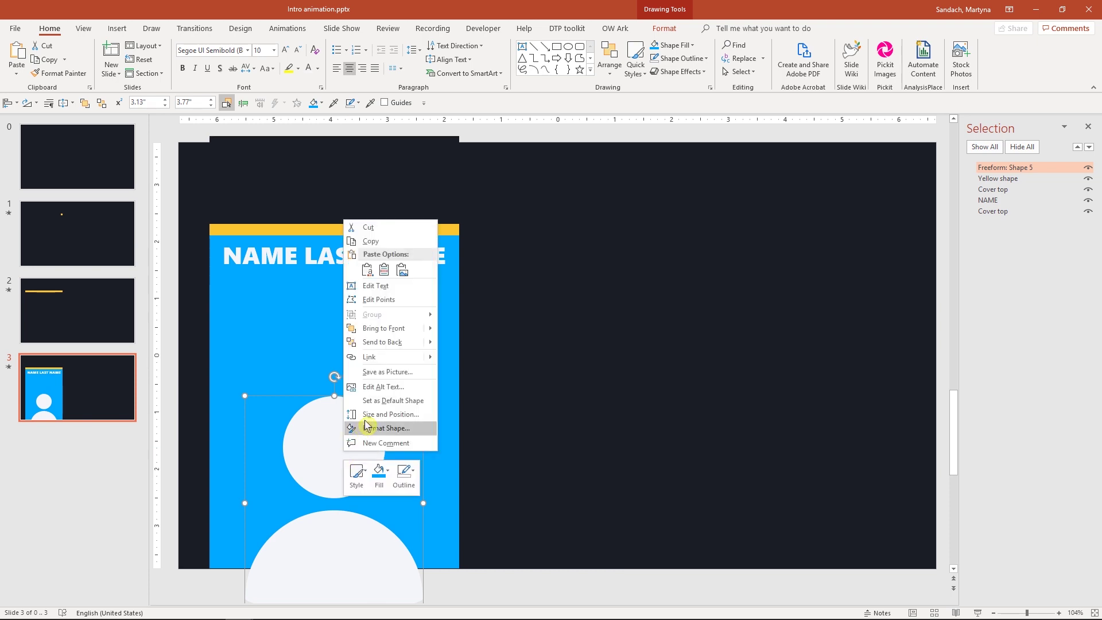
click(393, 343)
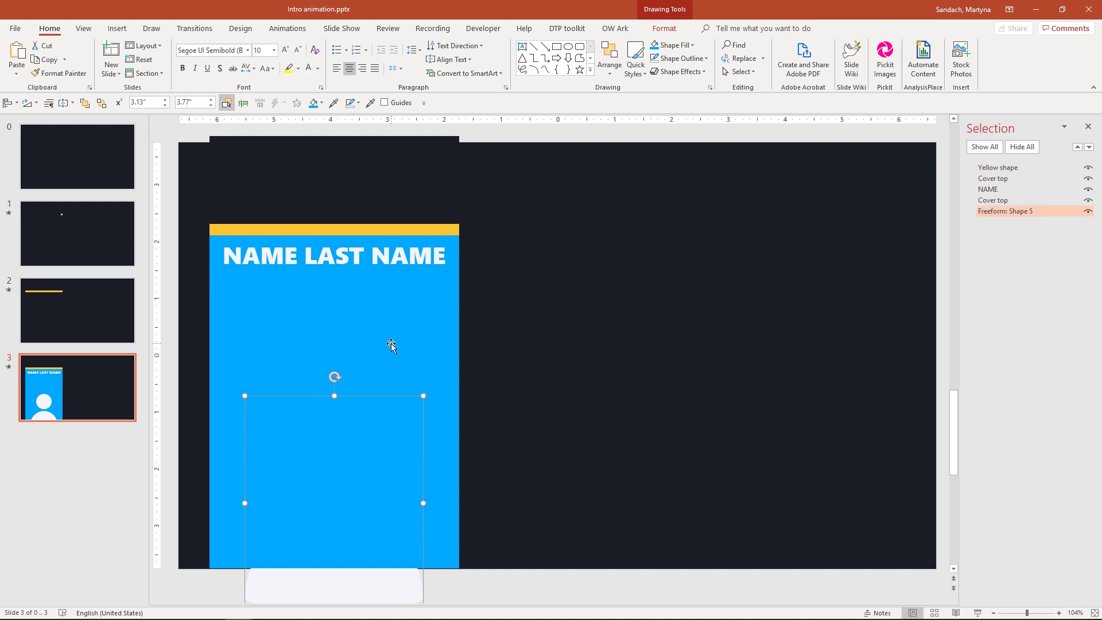
click(444, 523)
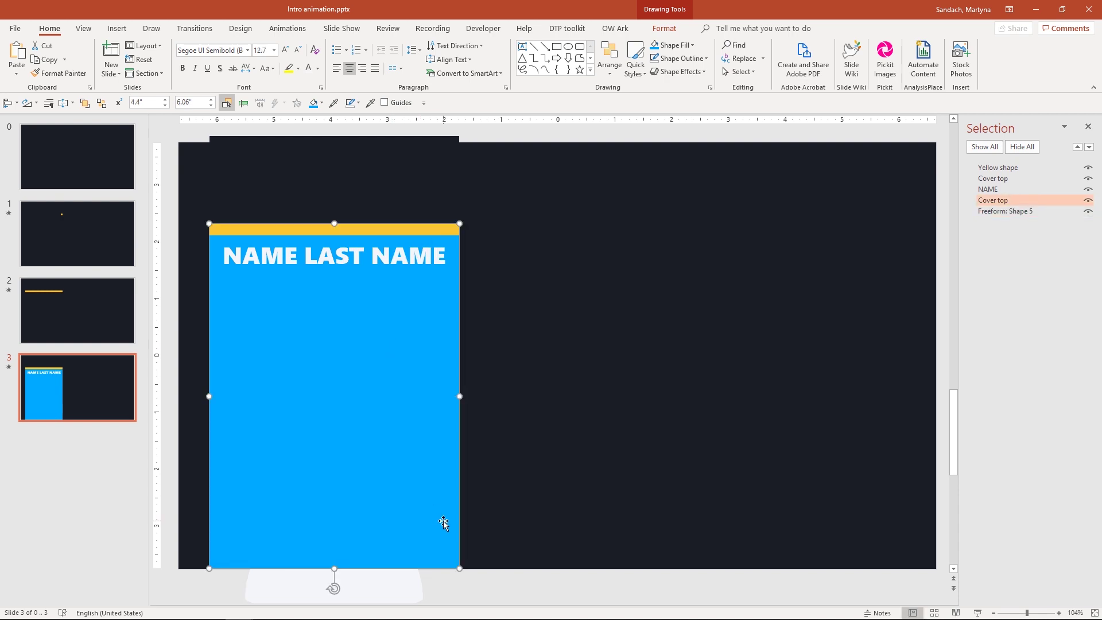
drag(334, 569, 334, 578)
click(531, 472)
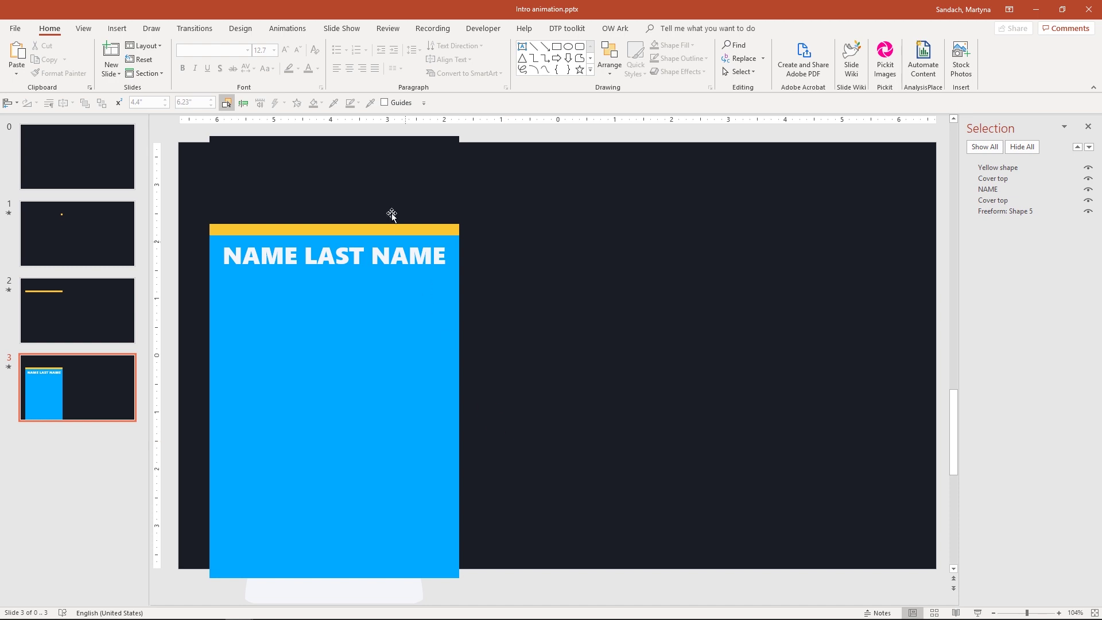
click(370, 176)
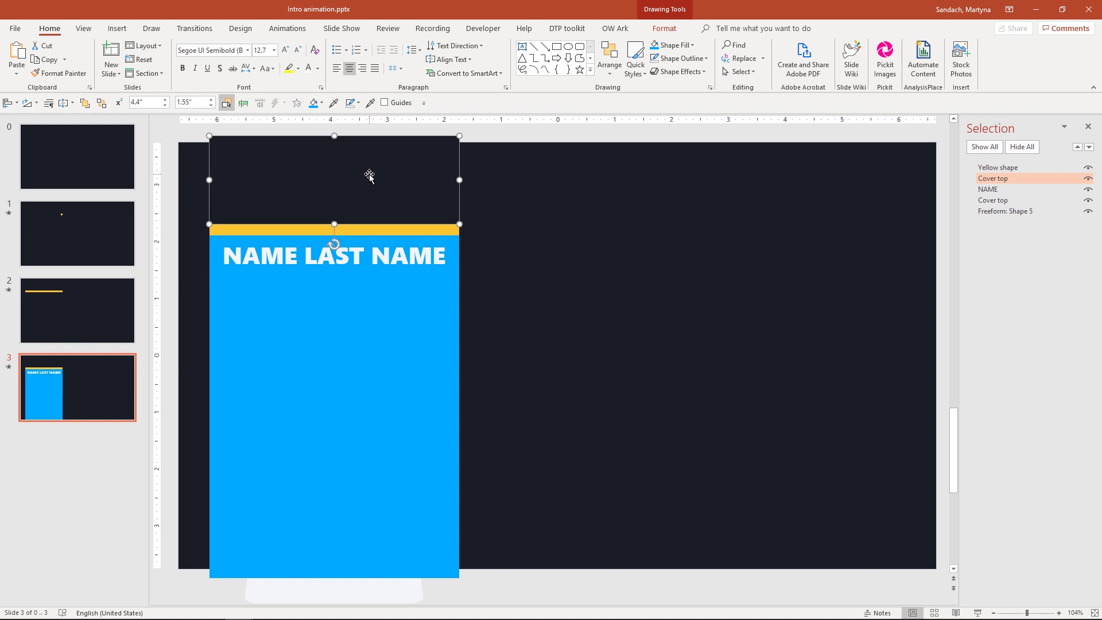
Step: Give the dark top cover a Disappear exit animation
click(289, 32)
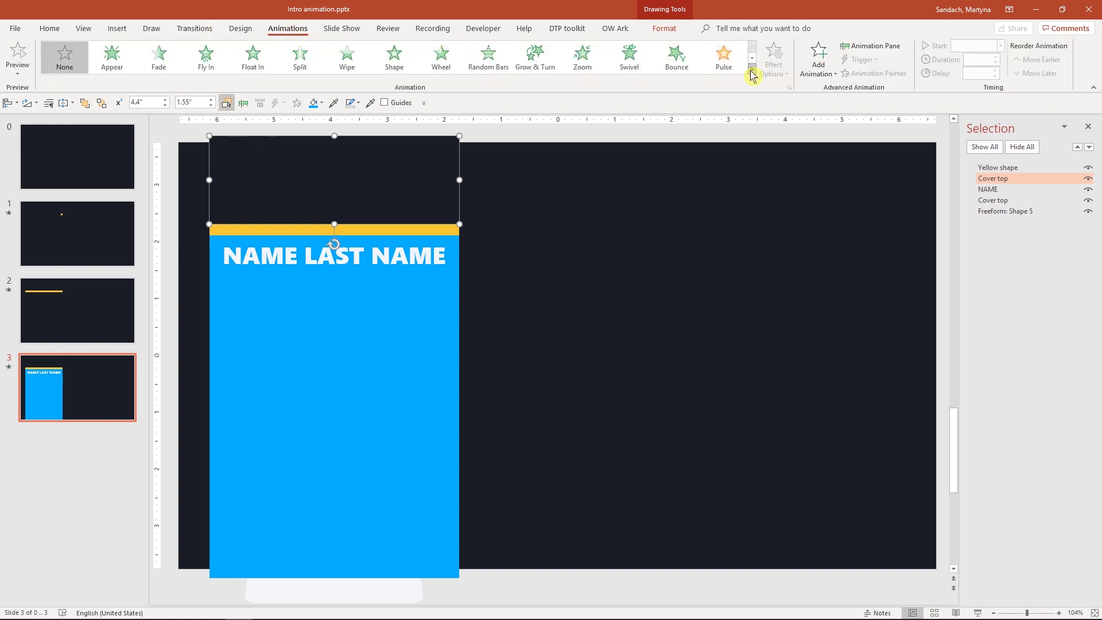
click(751, 70)
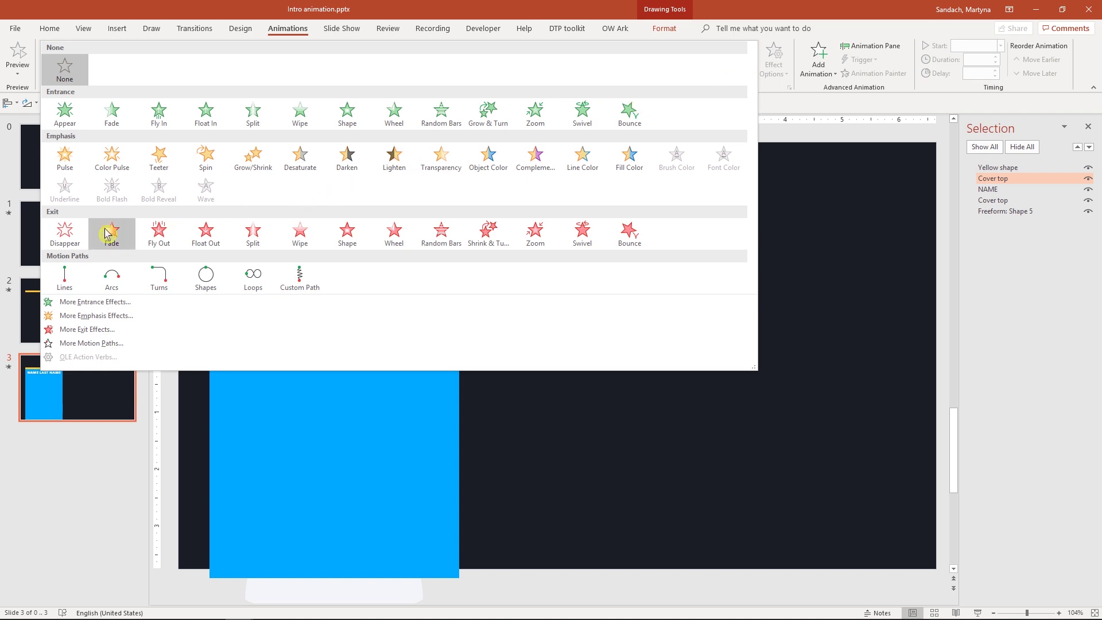
click(79, 239)
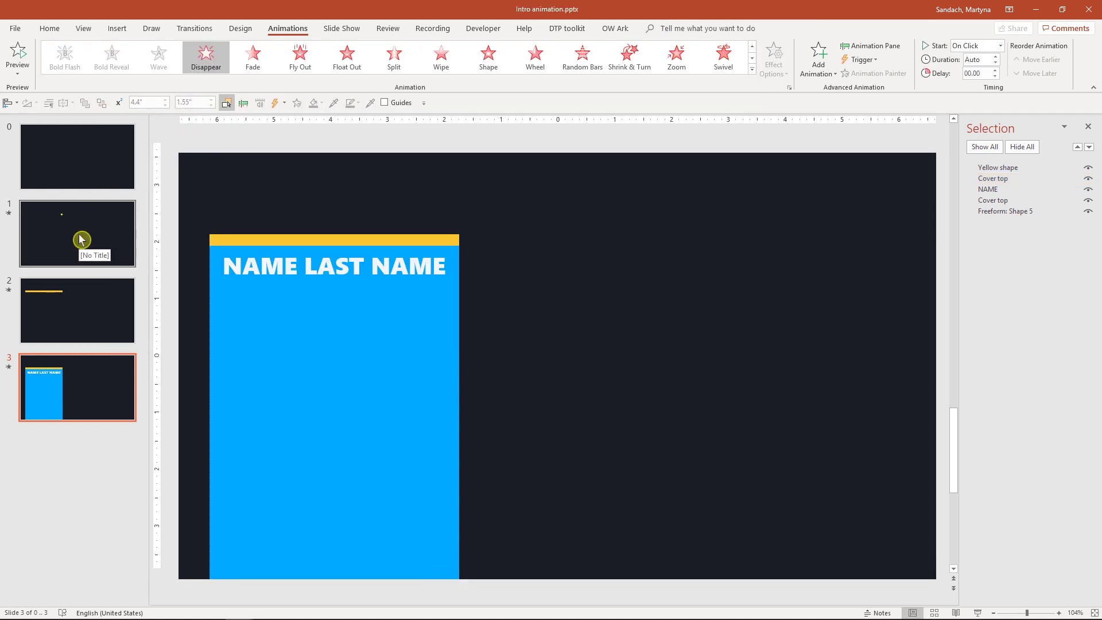
Step: Give the profile icon and blue card an Appear entrance animation
drag(174, 292, 528, 607)
shift+click(450, 557)
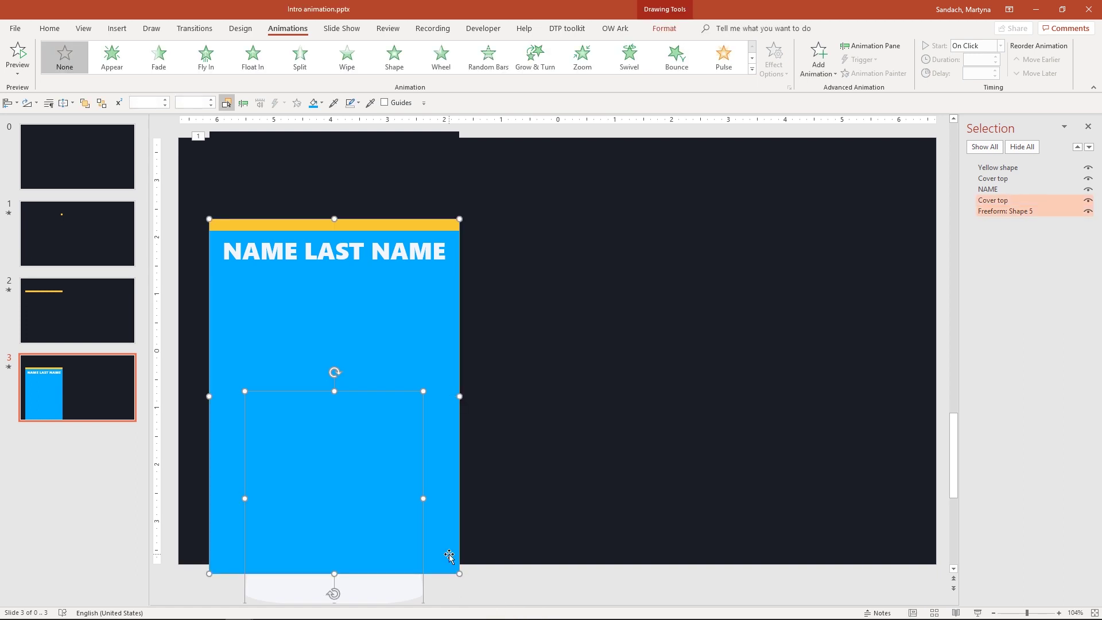
click(109, 57)
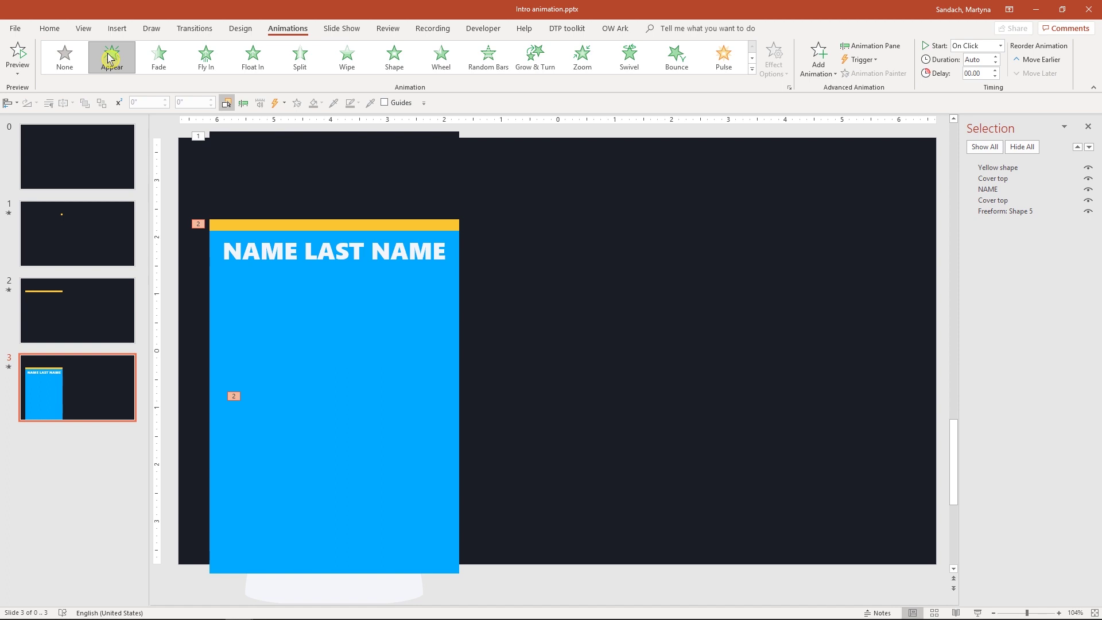
Step: In the Animation Pane, set all three slide 3 animations to Start With Previous
click(866, 47)
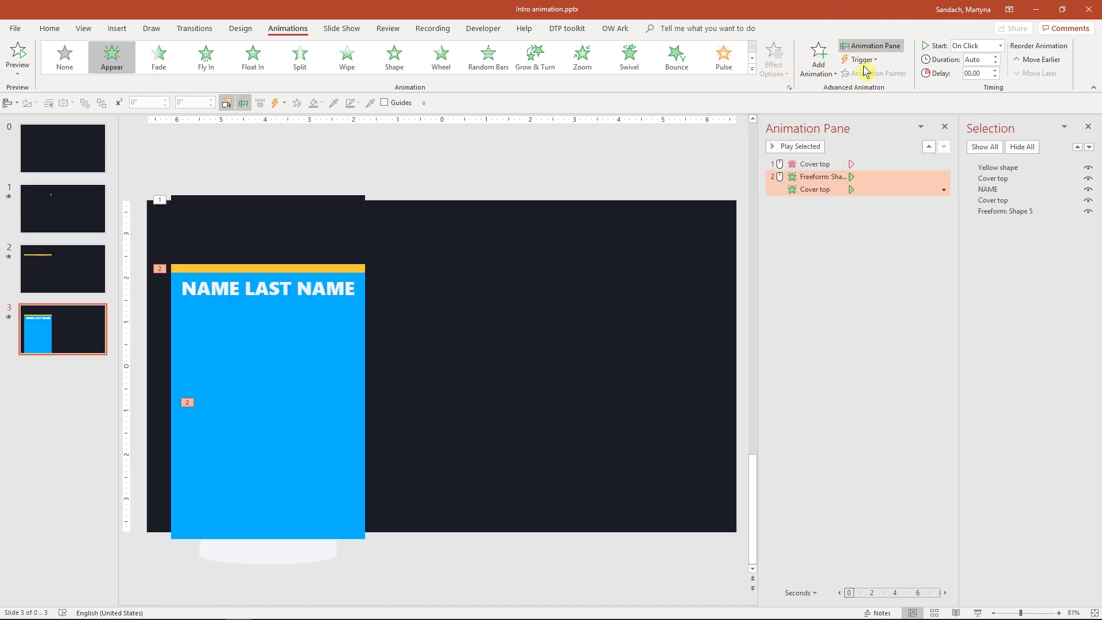
click(819, 167)
shift+click(815, 193)
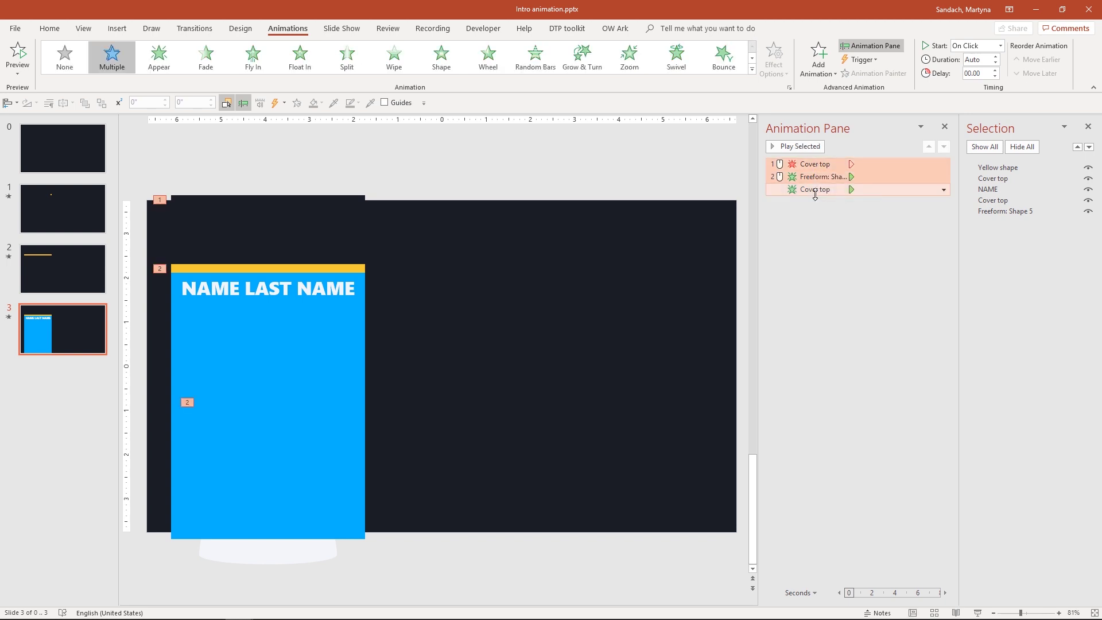
right_click(815, 196)
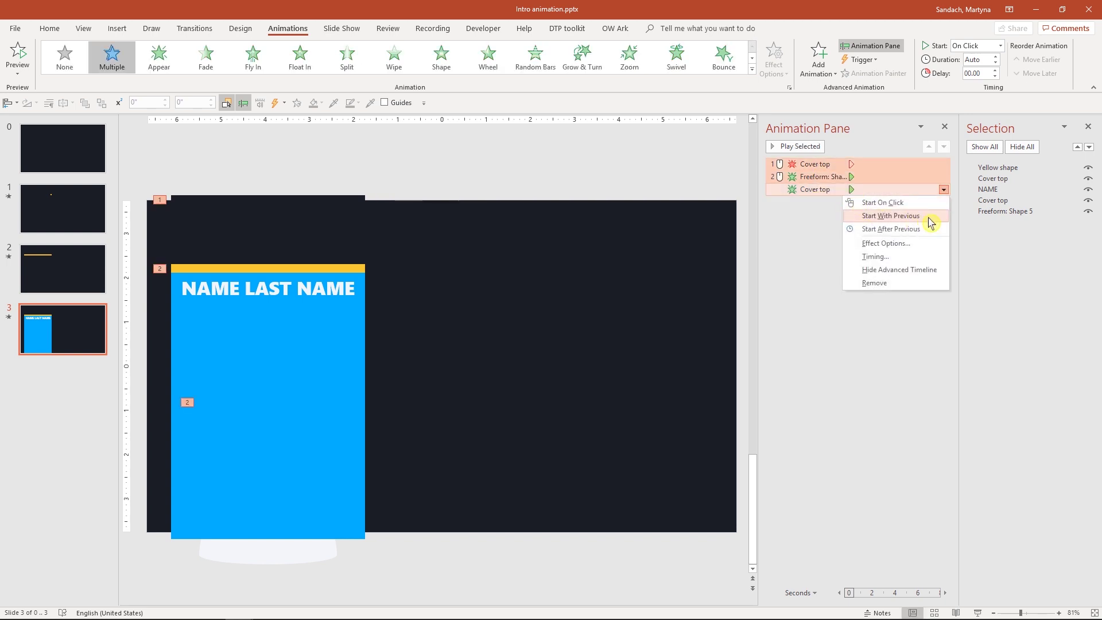
click(891, 216)
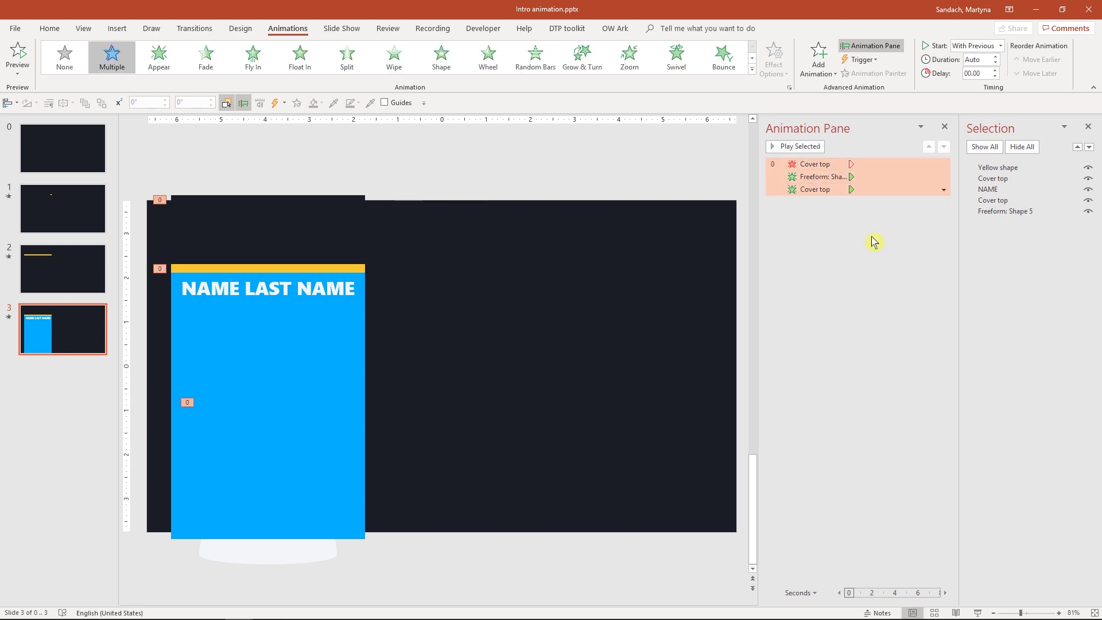
click(311, 356)
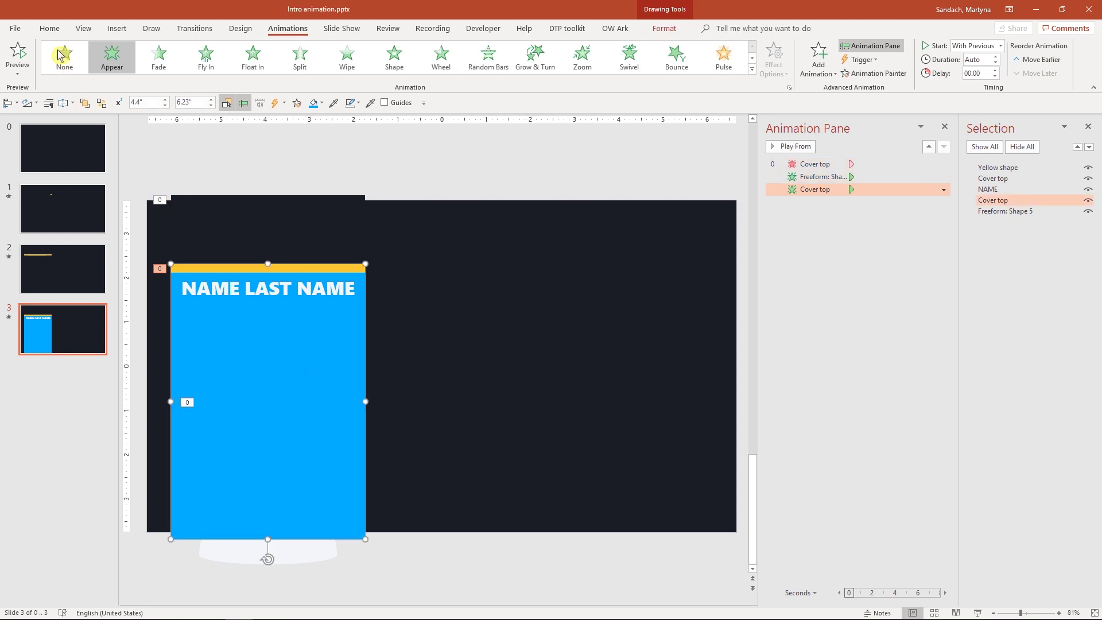
Step: Fill the blue card with the dark Recent Color swatch matching the background
click(49, 28)
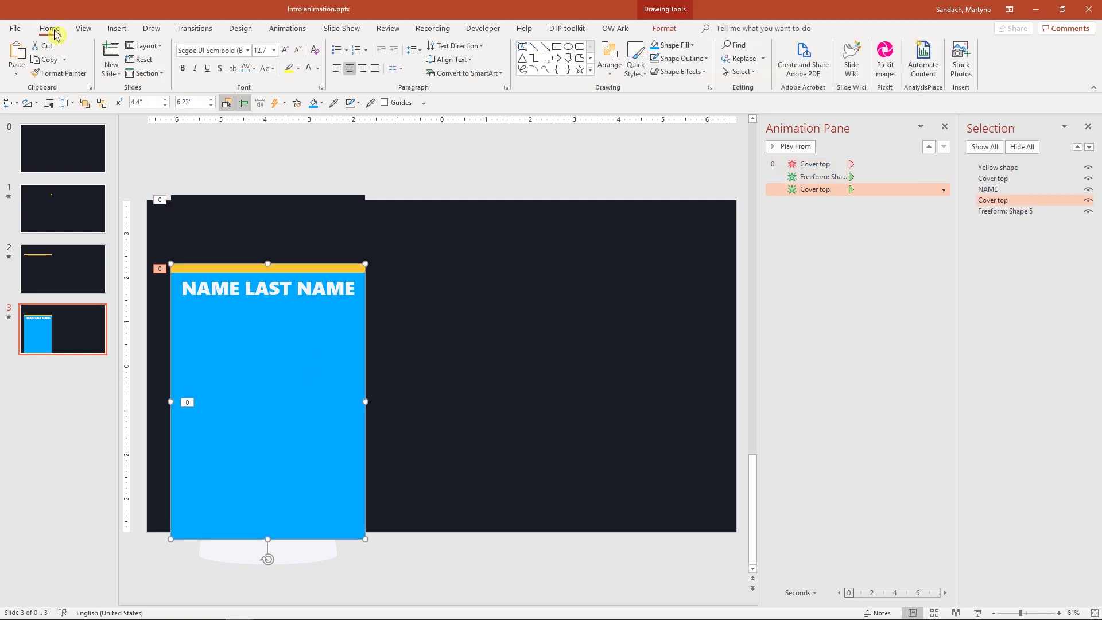
click(692, 45)
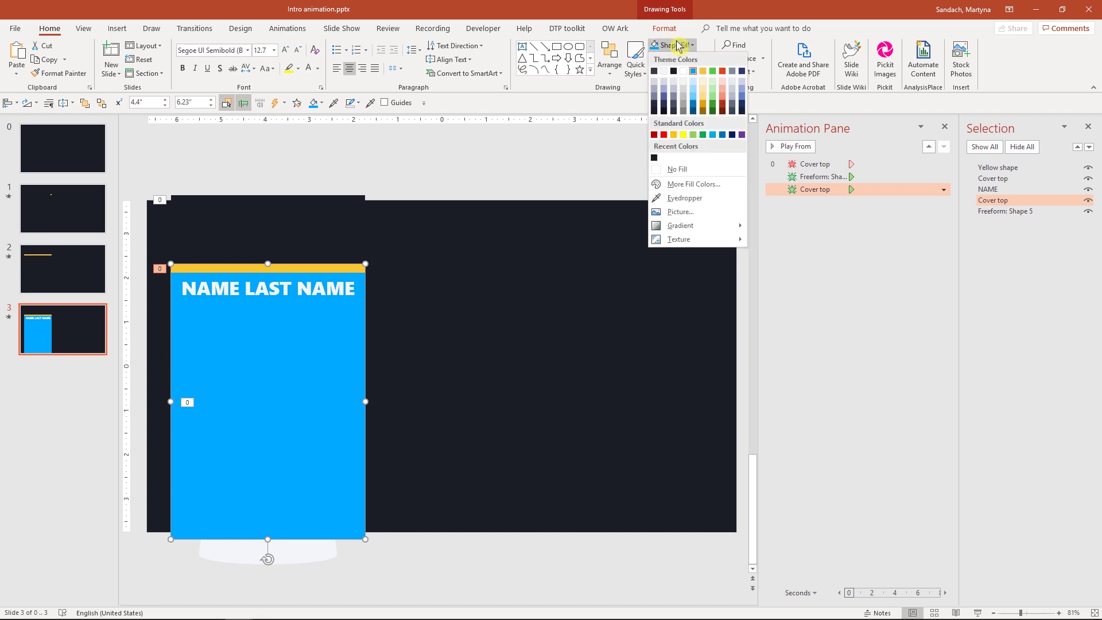
click(654, 158)
click(640, 157)
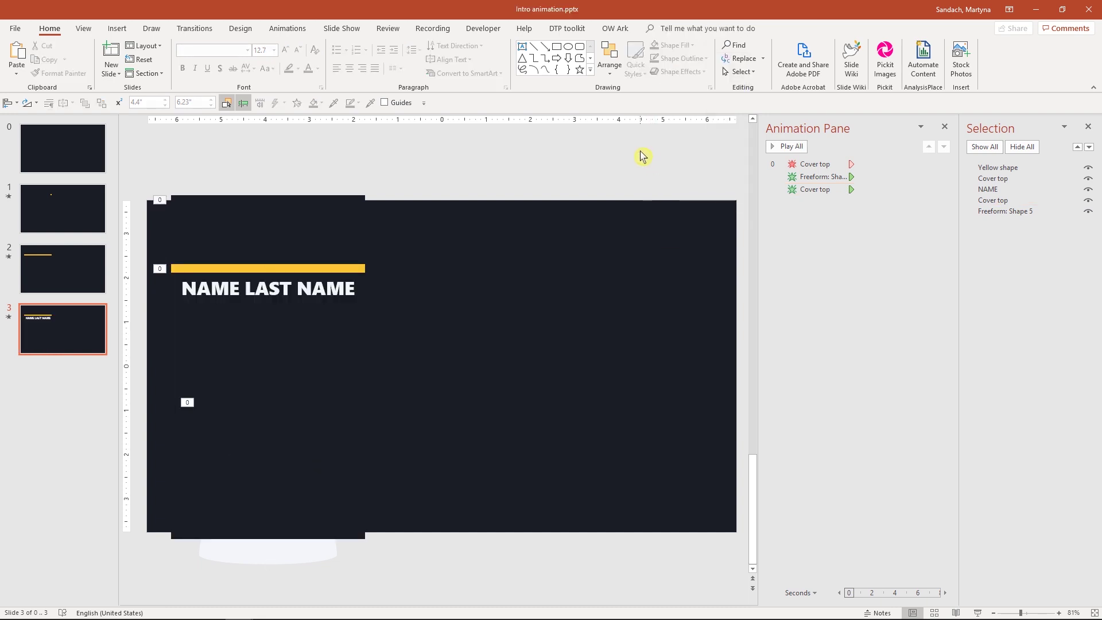
right_click(69, 340)
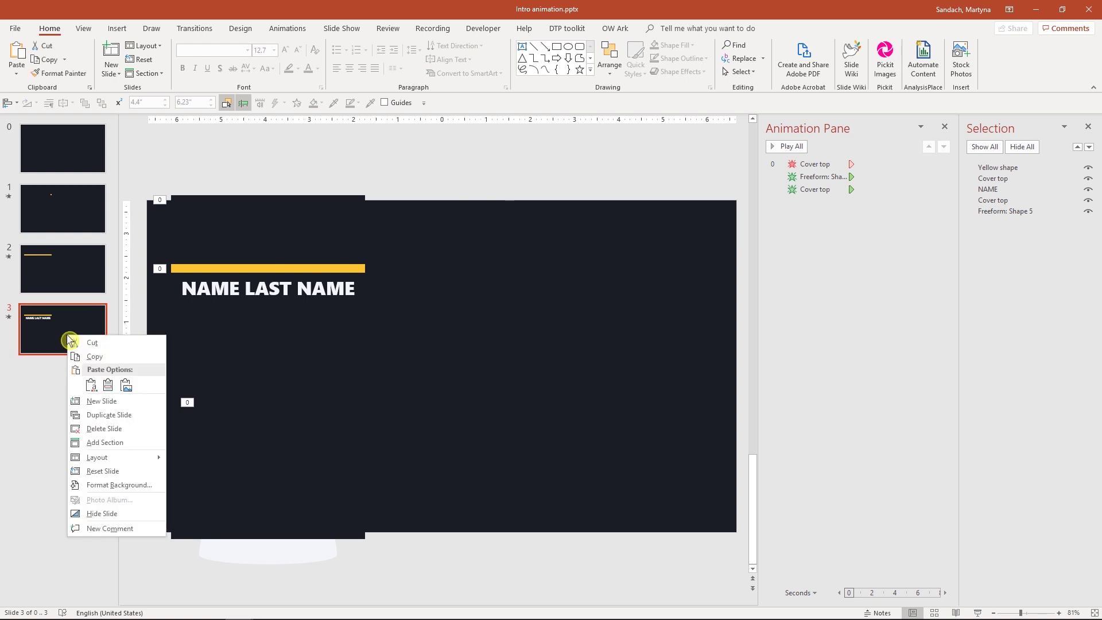
Step: Duplicate slide 3, then delete the dark top cover and the leftover animations
click(118, 415)
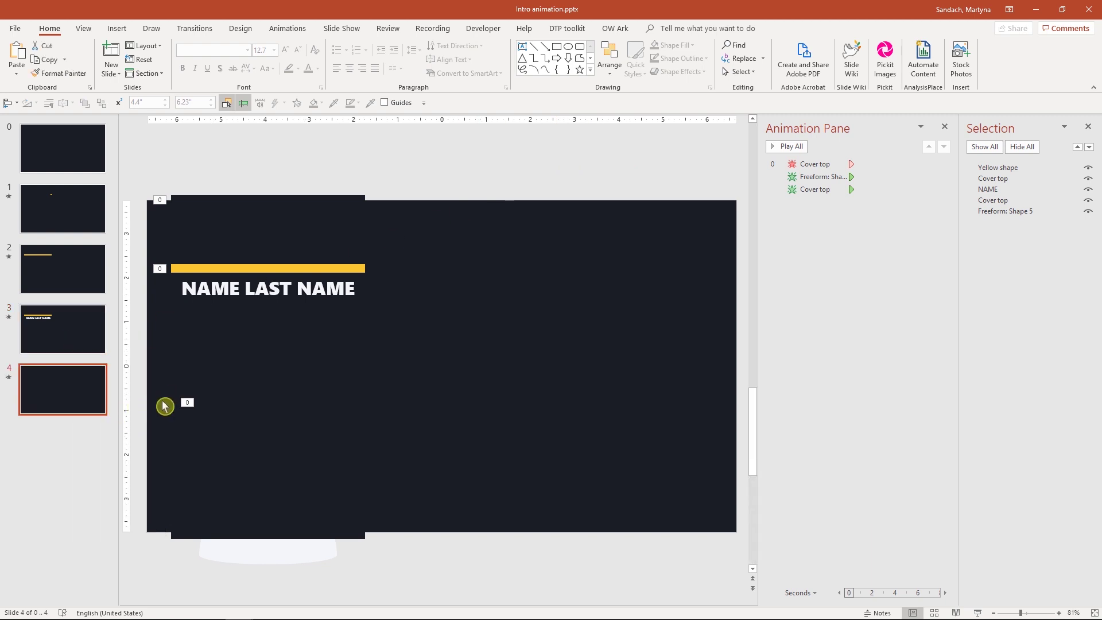
click(245, 248)
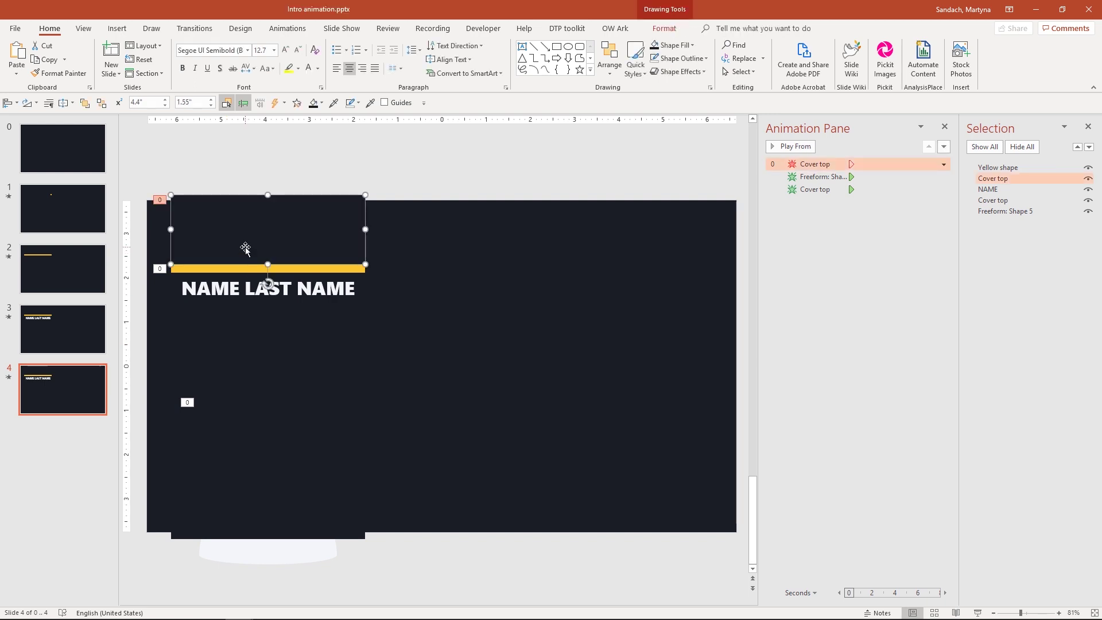
key(Delete)
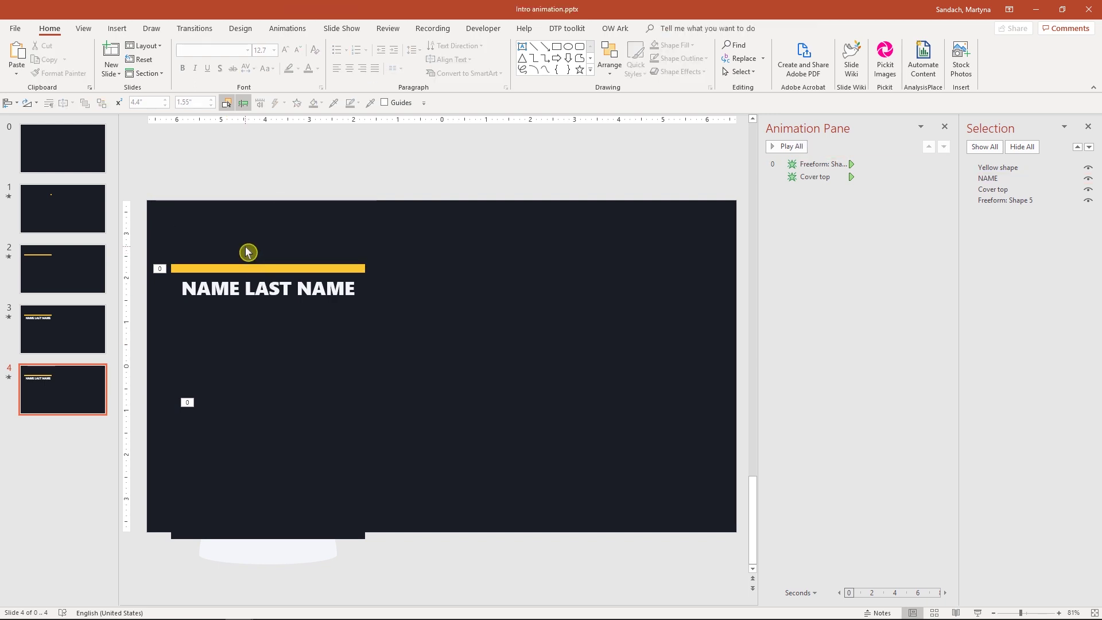
click(808, 164)
shift+click(810, 178)
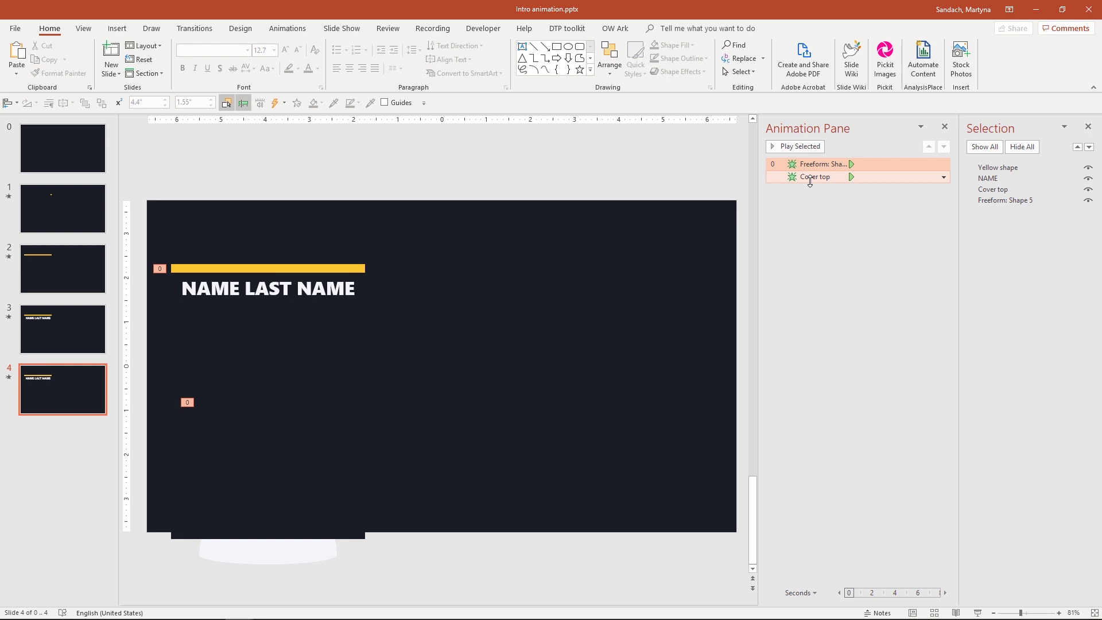
key(Delete)
Step: Move the yellow bar, NAME and Cover top down, and raise the profile icon above the bar
click(260, 270)
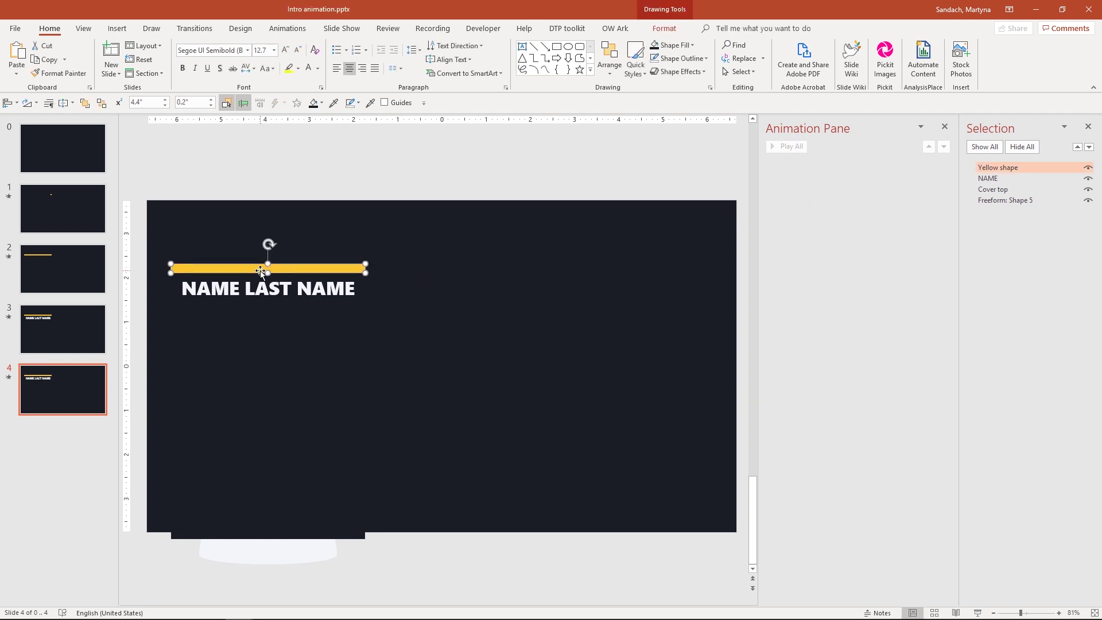
shift+click(260, 289)
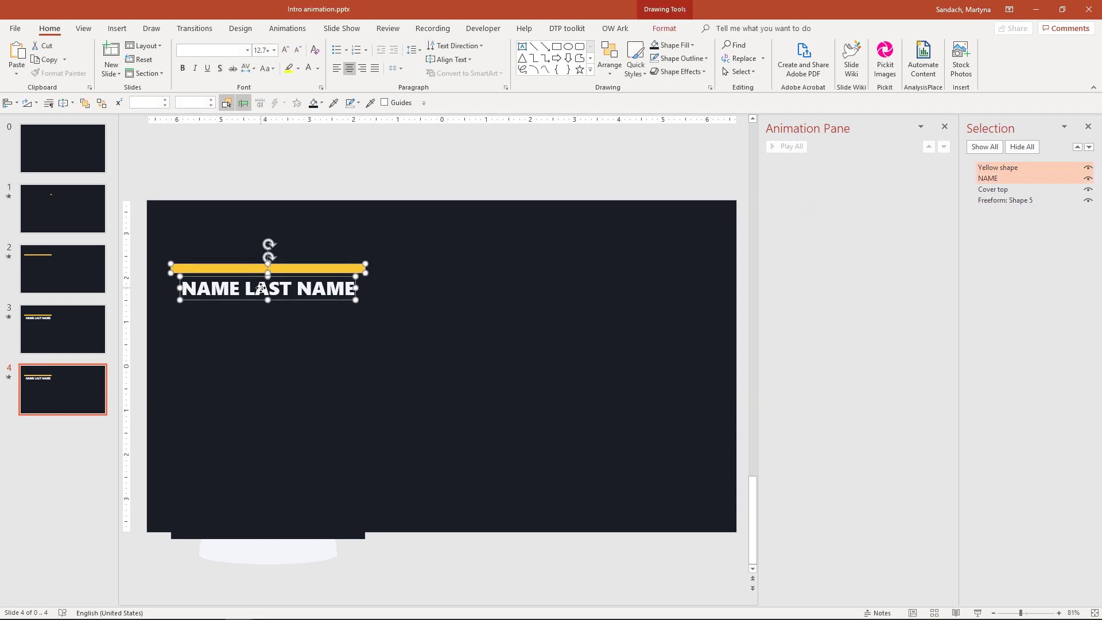
shift+click(334, 329)
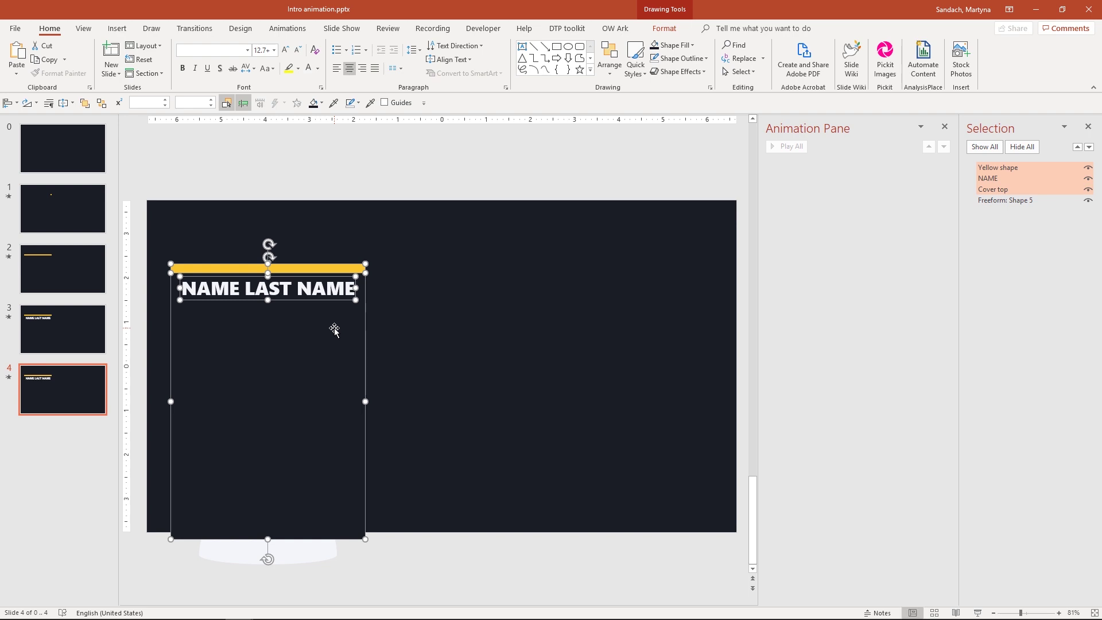
drag(334, 329, 343, 489)
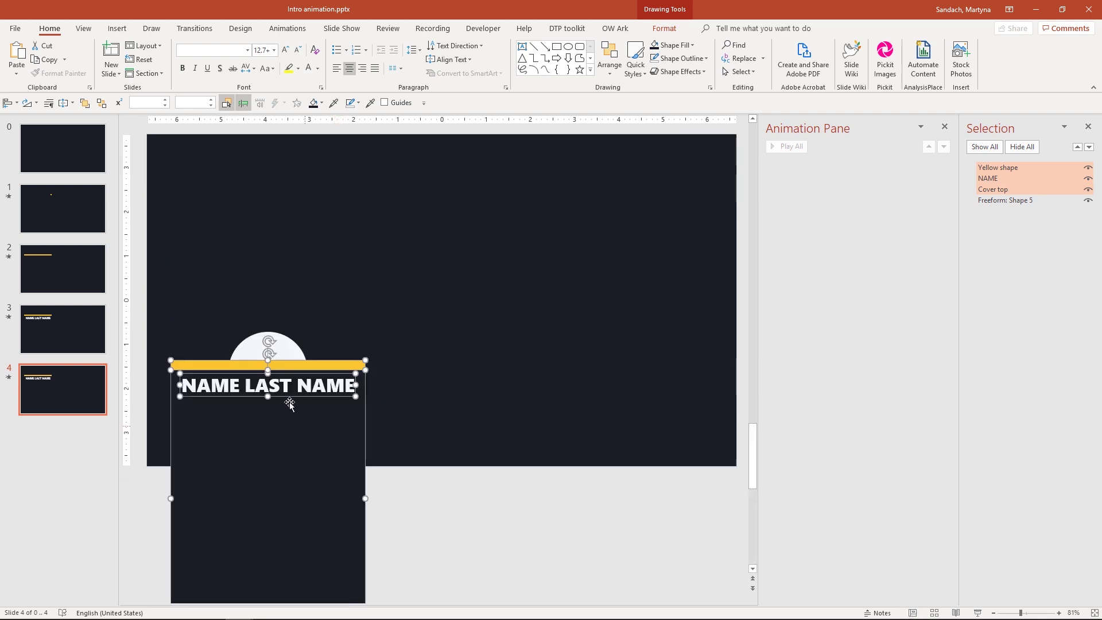
click(281, 351)
drag(281, 349, 281, 231)
click(453, 532)
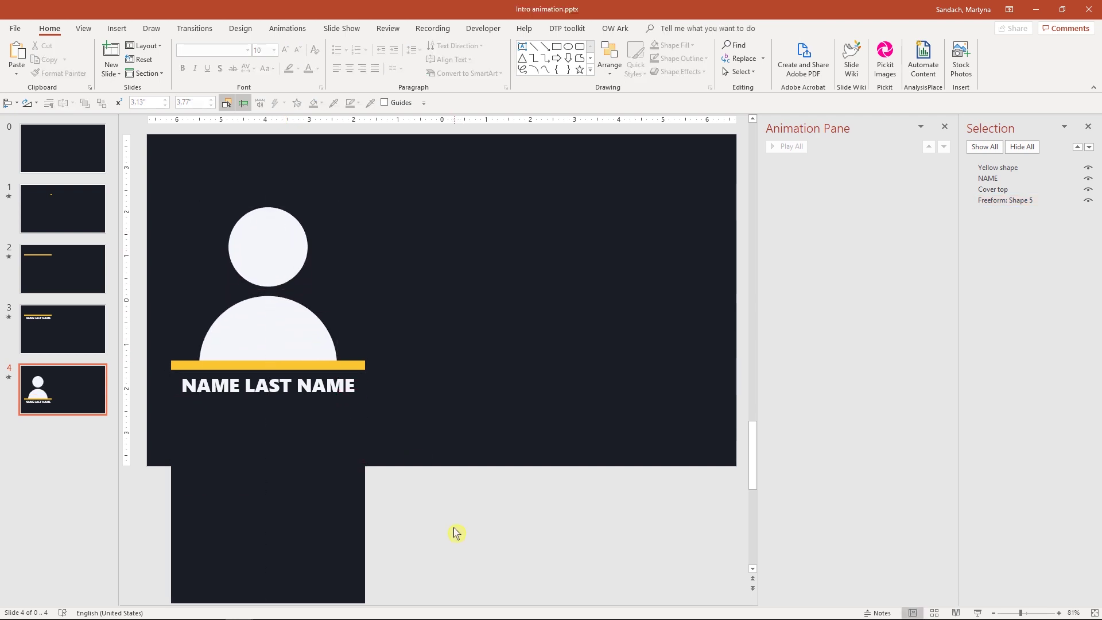
click(65, 138)
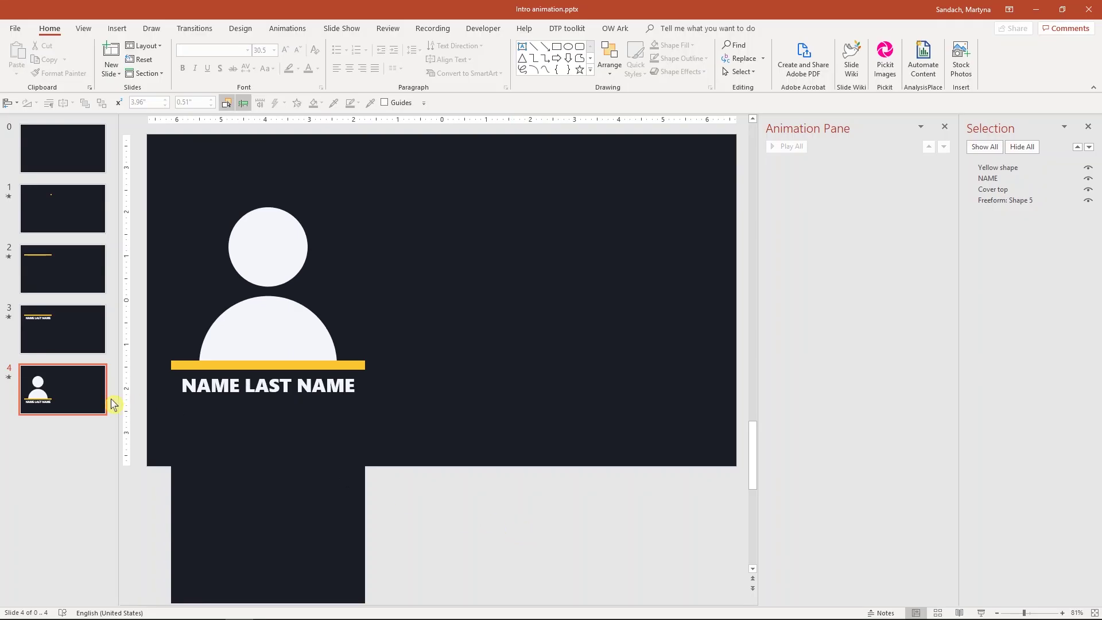
click(87, 400)
key(ctrl+d)
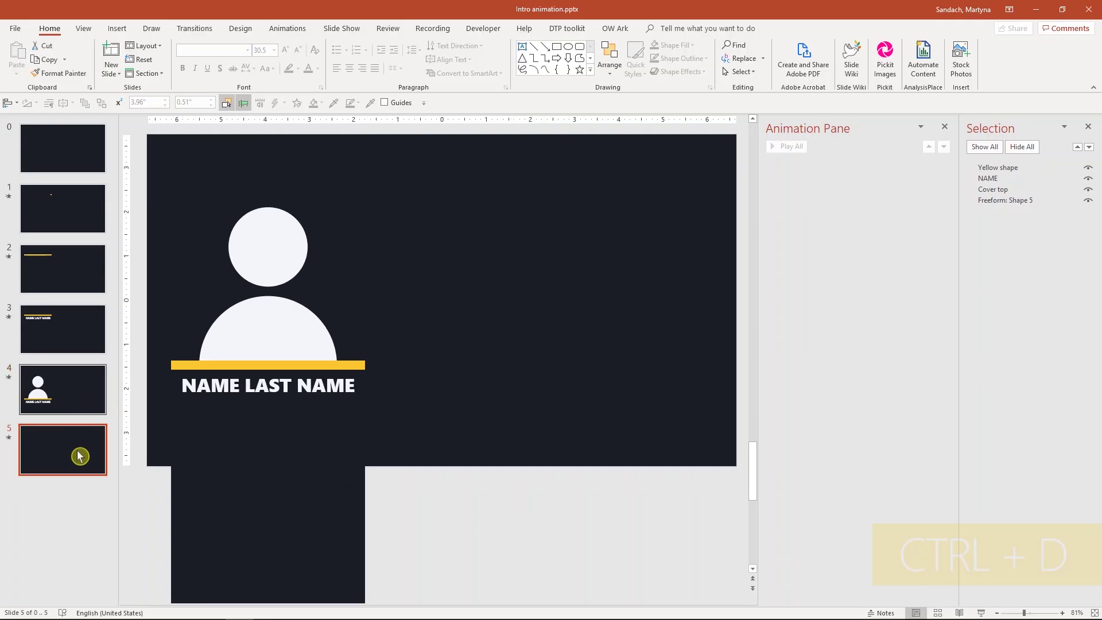
Step: On slide 5, delete NAME, lower the icon, and move the bar and cover up to hide it
click(266, 361)
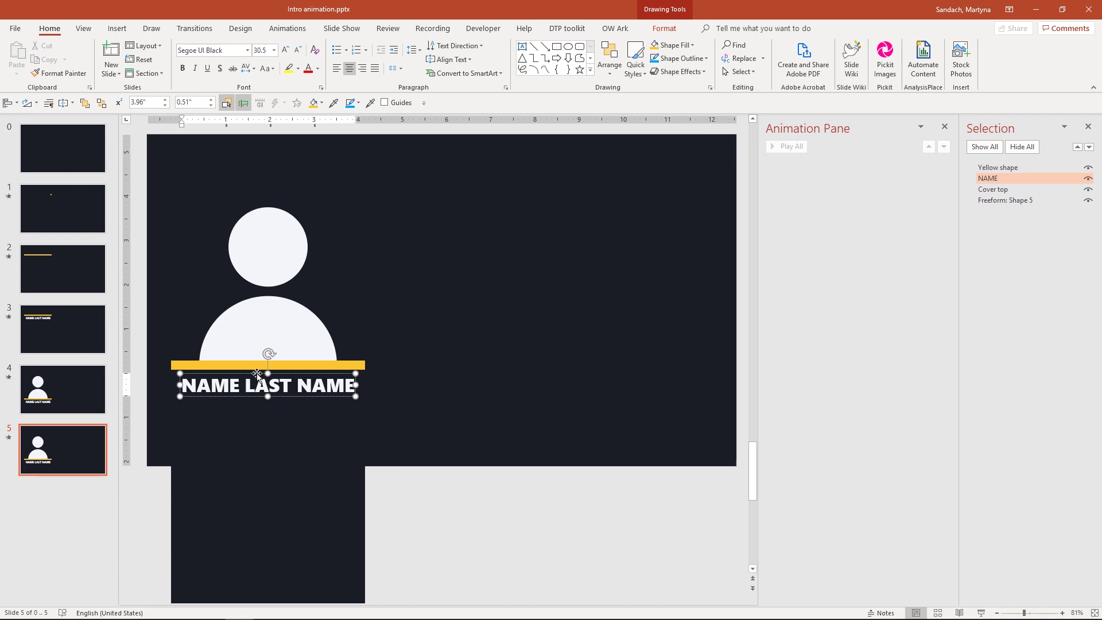
key(Delete)
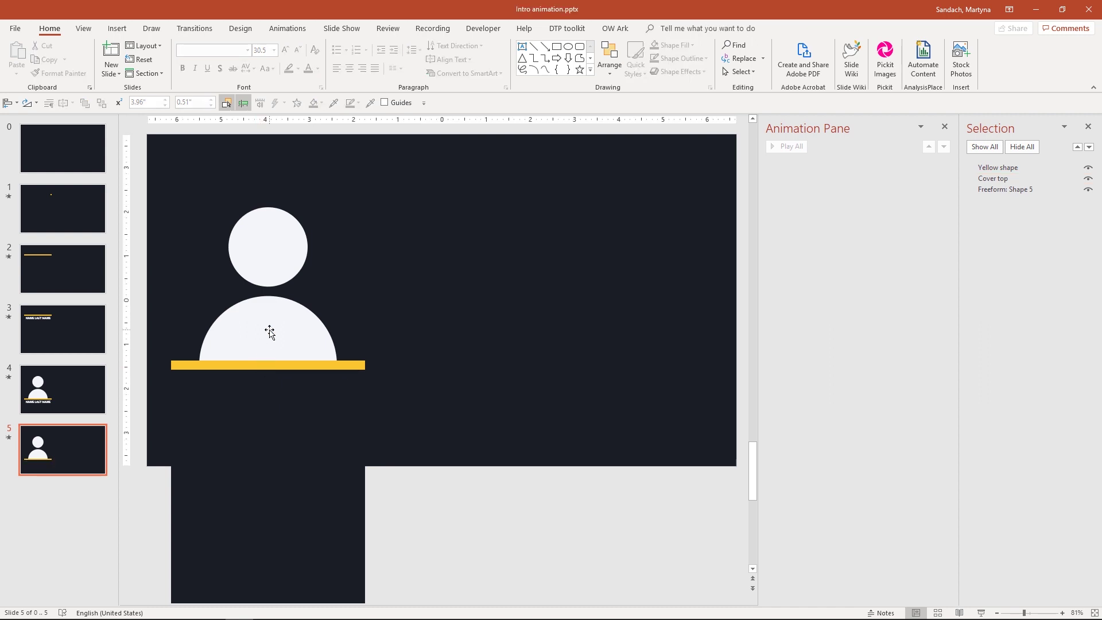
drag(270, 328, 267, 367)
click(292, 367)
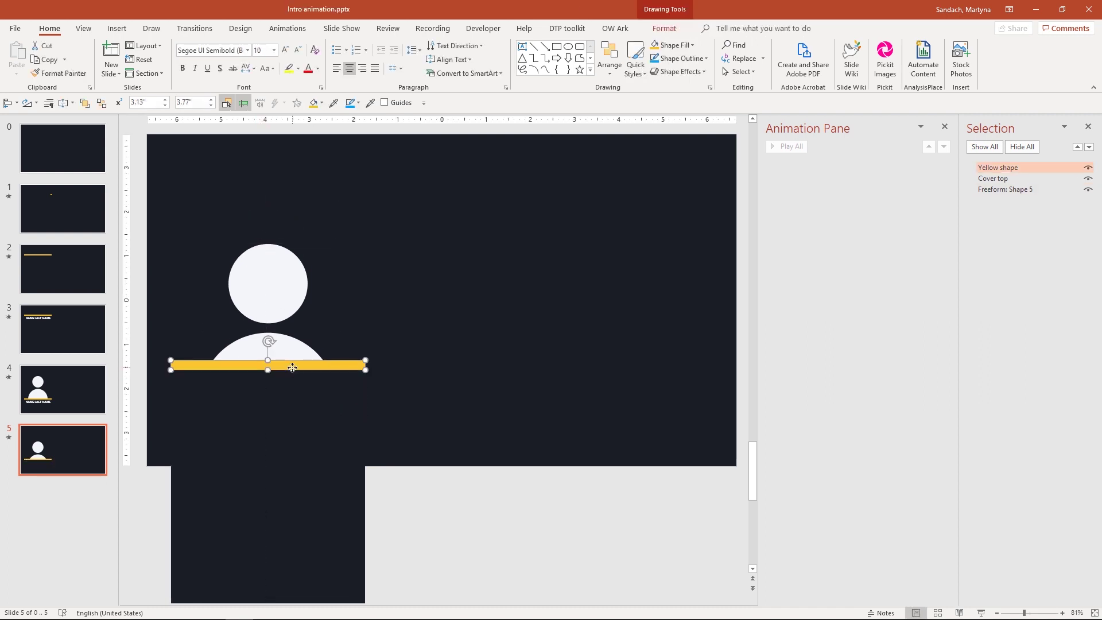
shift+click(303, 438)
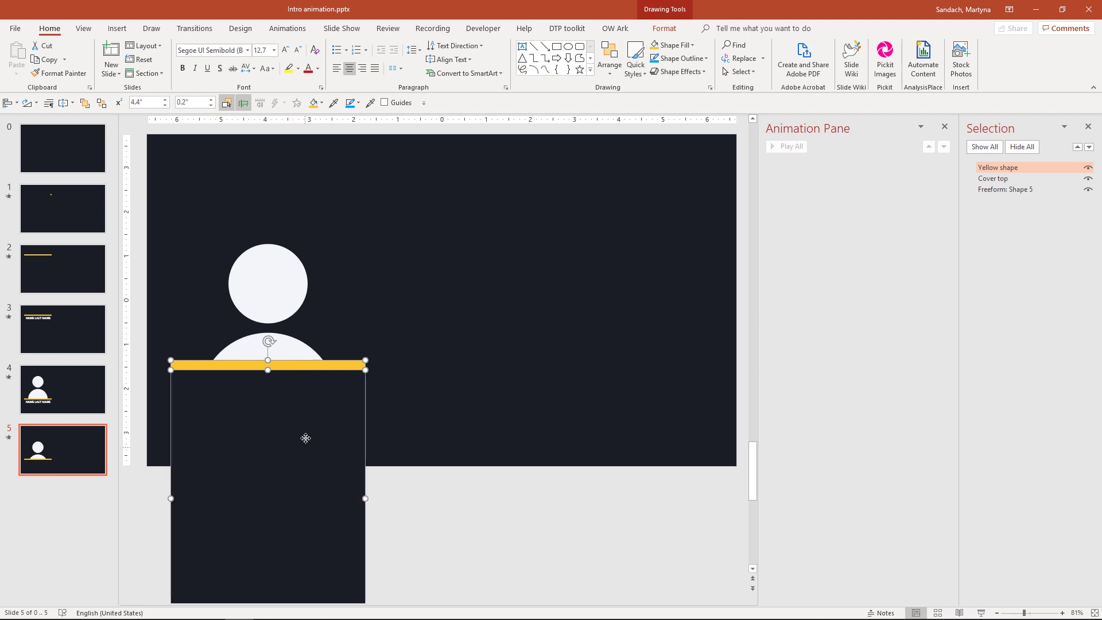
drag(302, 438, 305, 276)
click(431, 580)
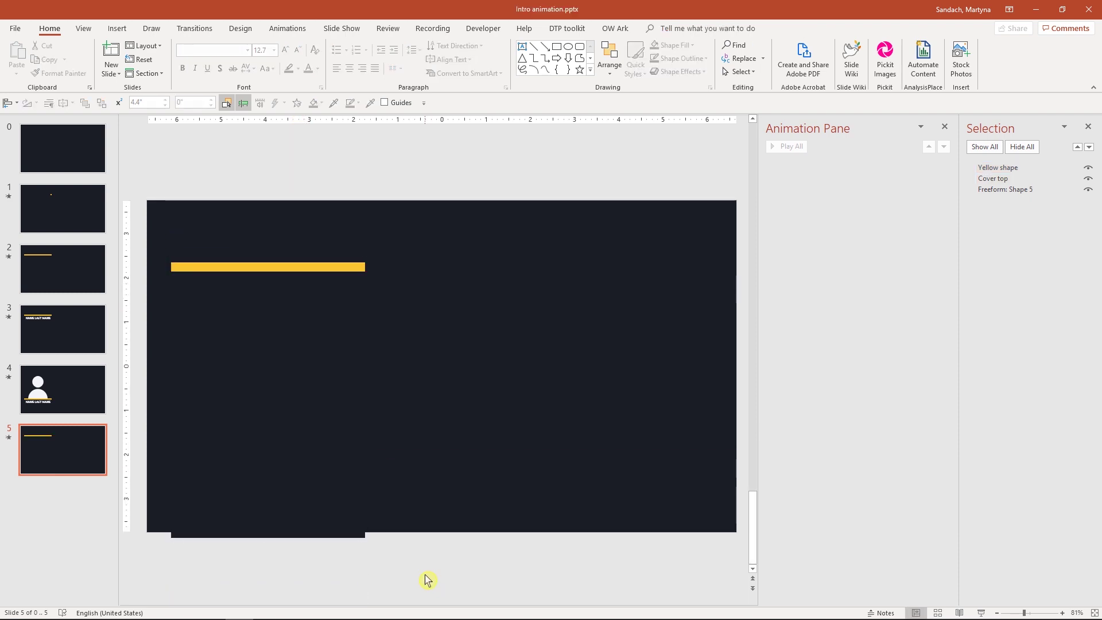
Step: Duplicate slide 5 as slide 6 with Ctrl+D
click(38, 449)
key(ctrl+d)
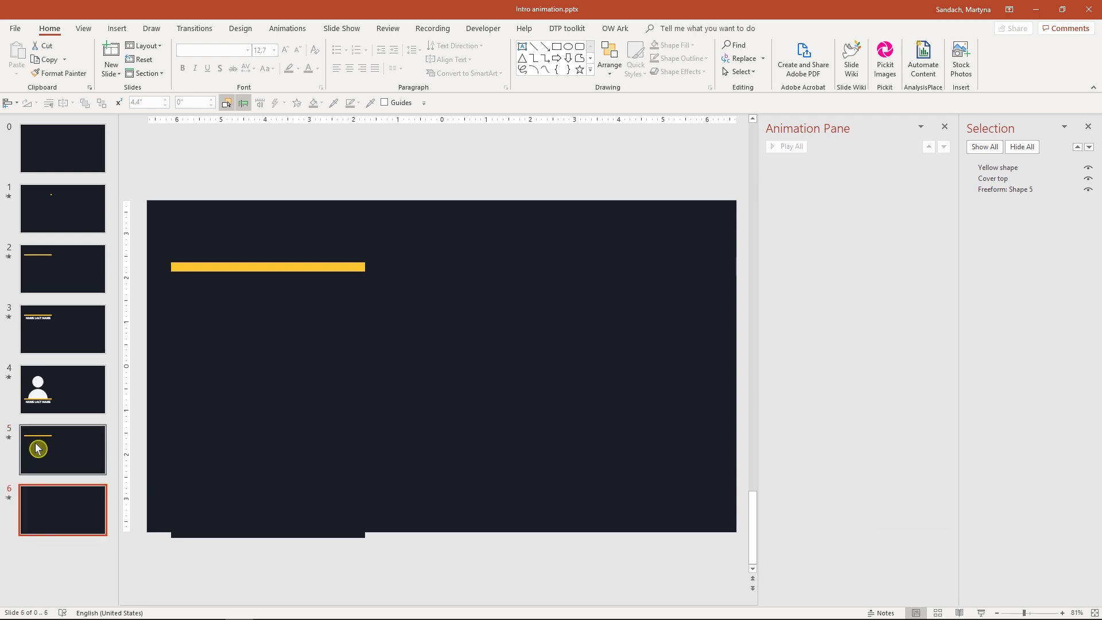
click(277, 267)
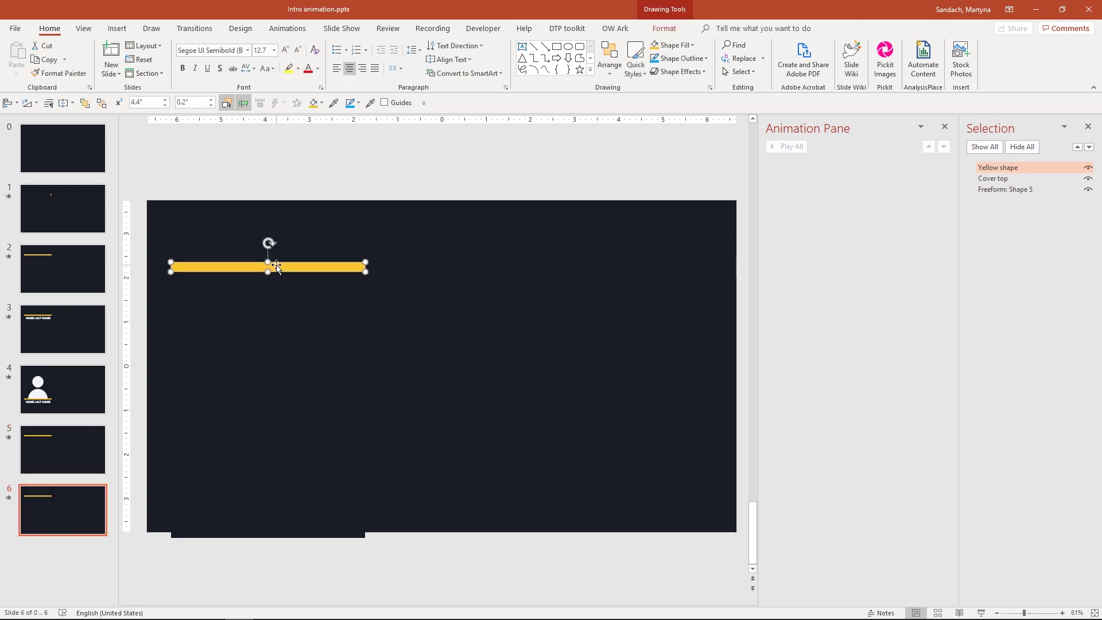
Step: Set the yellow bar's width to 0.2" so it becomes a small square
click(667, 30)
click(886, 68)
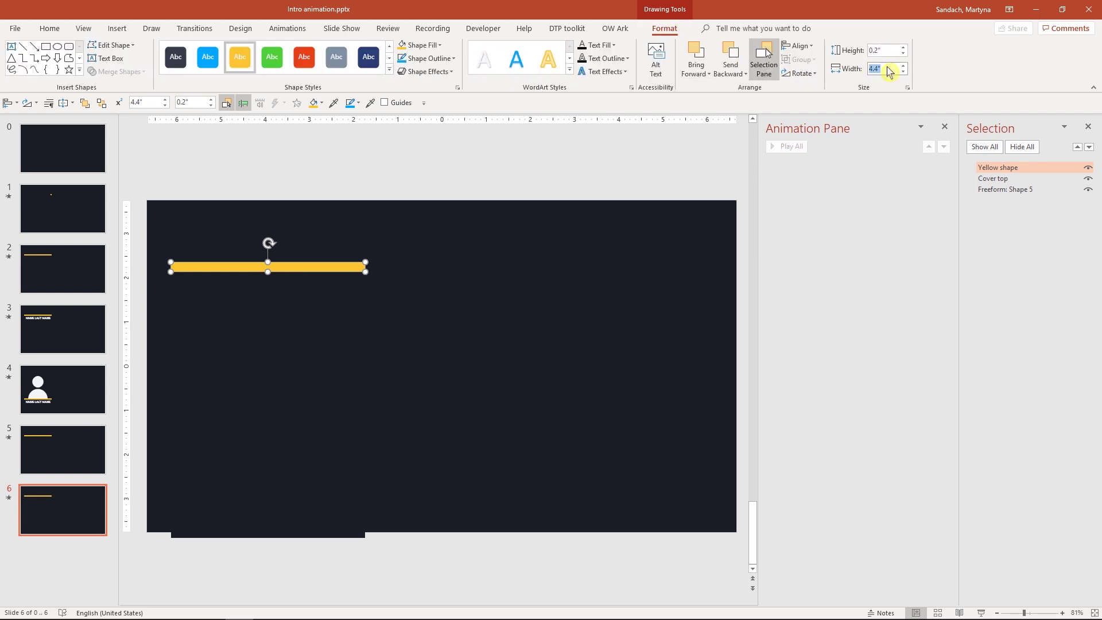
text(0.2)
key(Return)
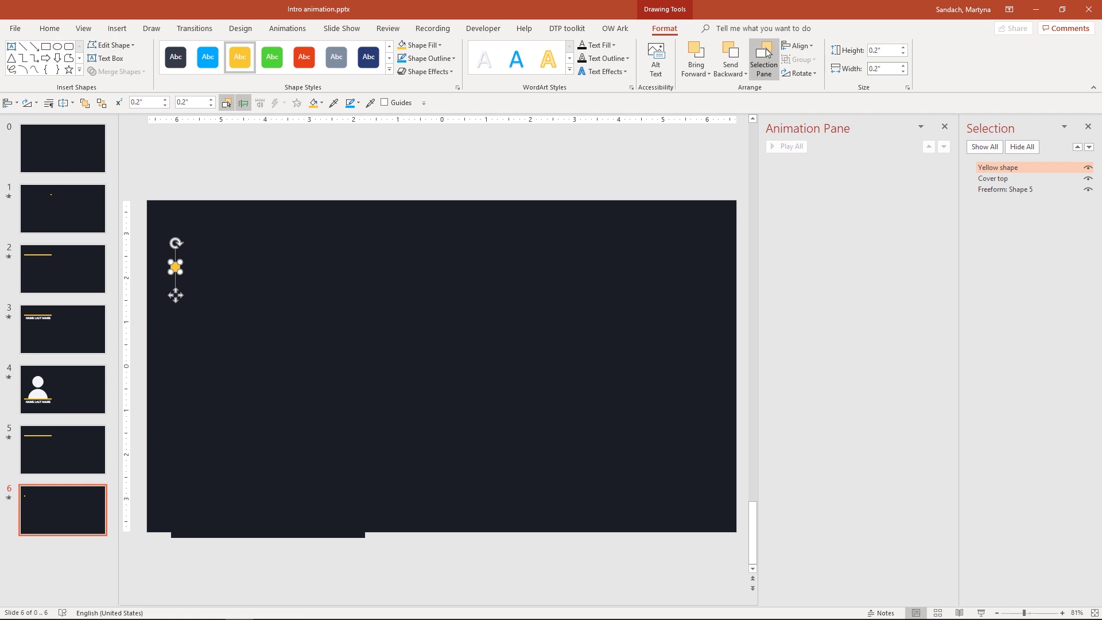
click(573, 216)
Step: Duplicate slide 6 as slide 7 and move the yellow square above the slide's top edge
key(ctrl+d)
click(97, 490)
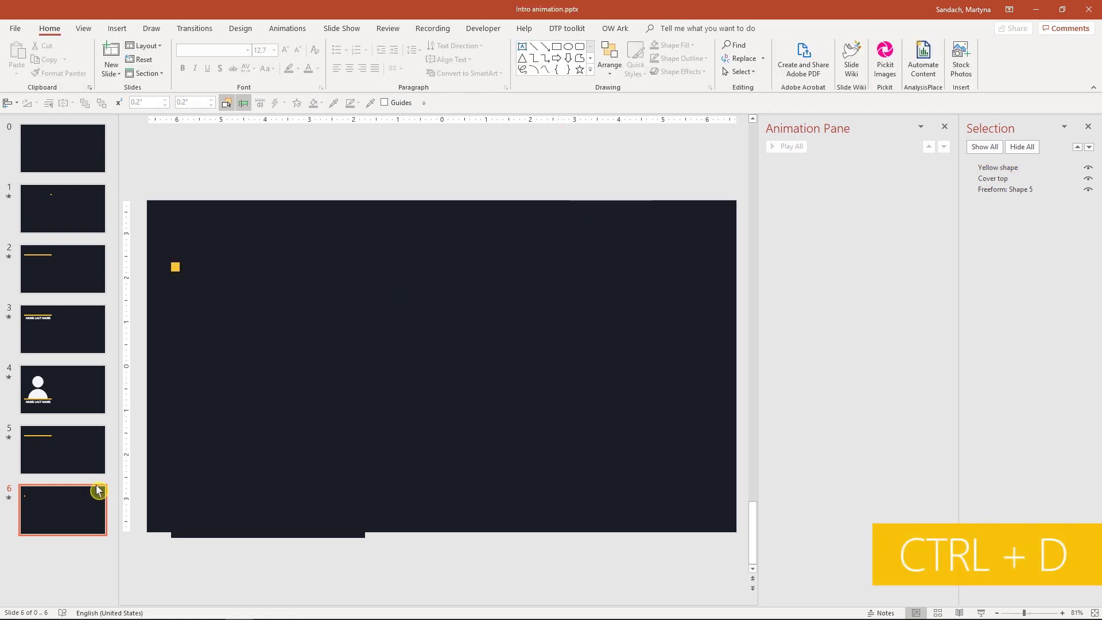
key(ctrl+d)
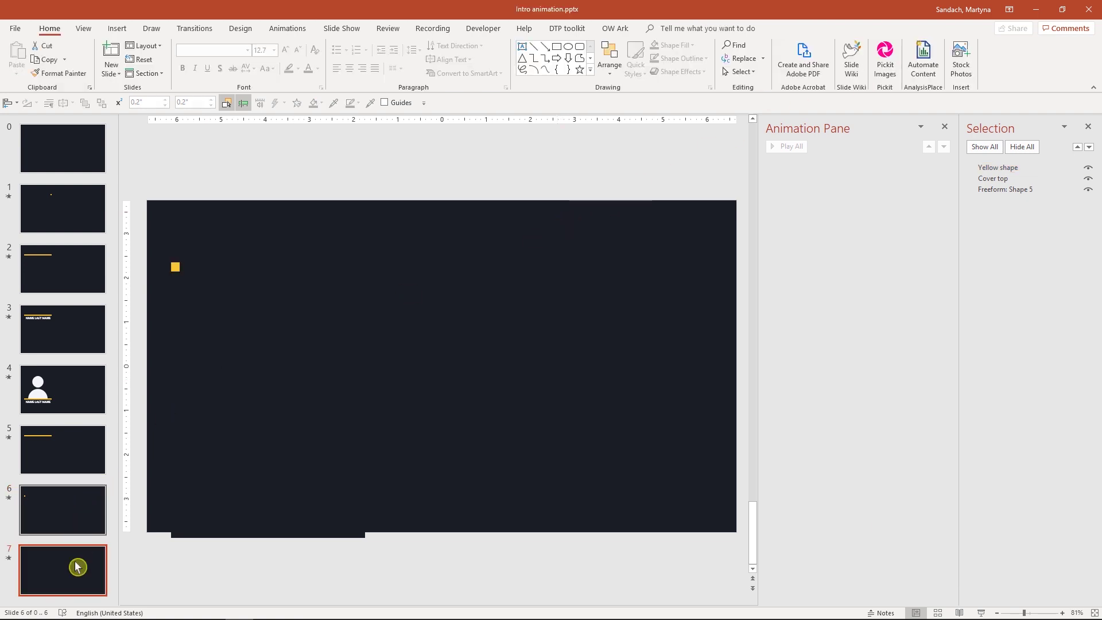
click(175, 267)
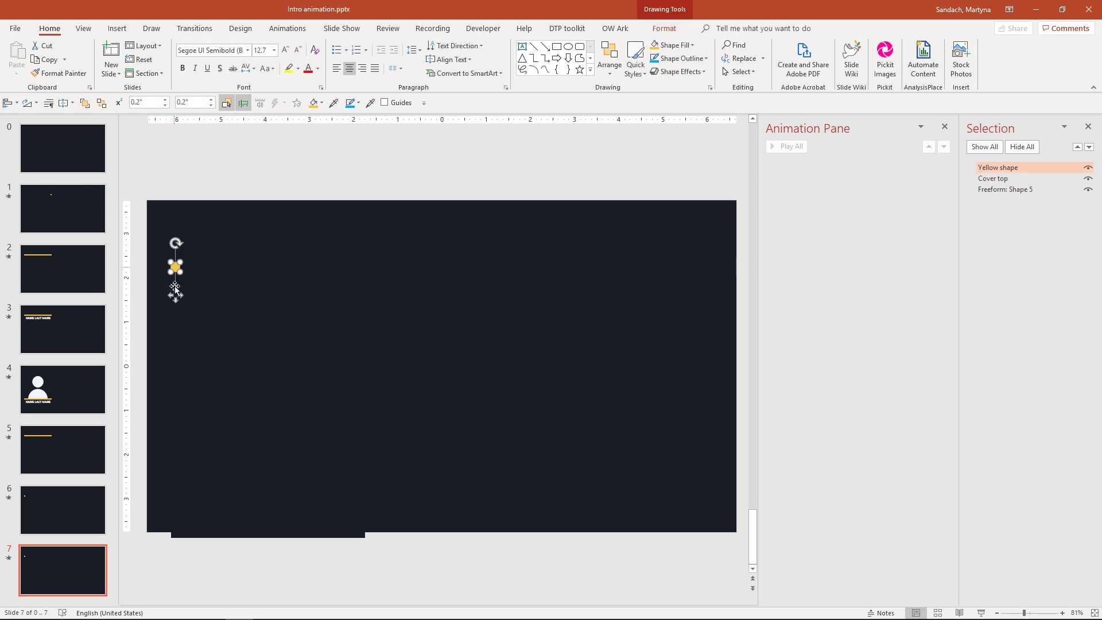
drag(175, 289, 175, 193)
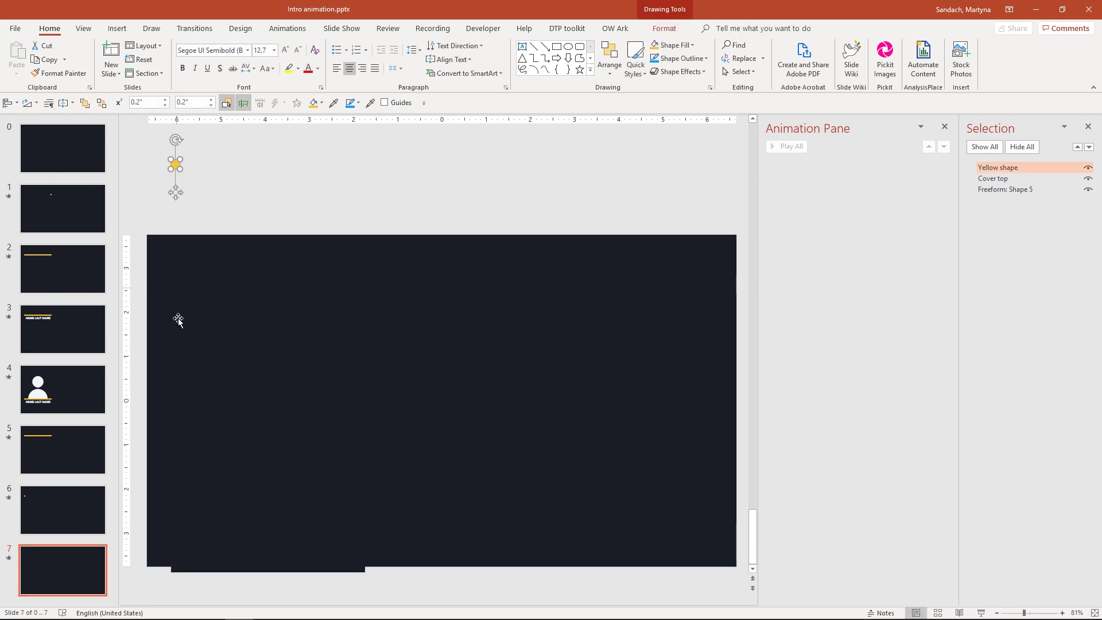
click(224, 579)
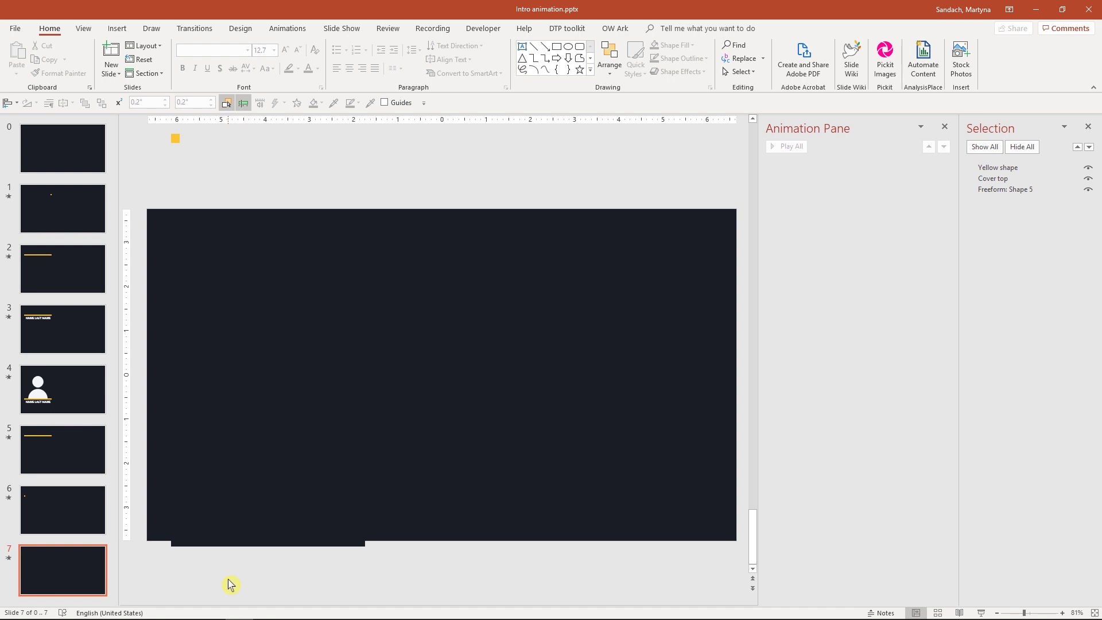
click(198, 30)
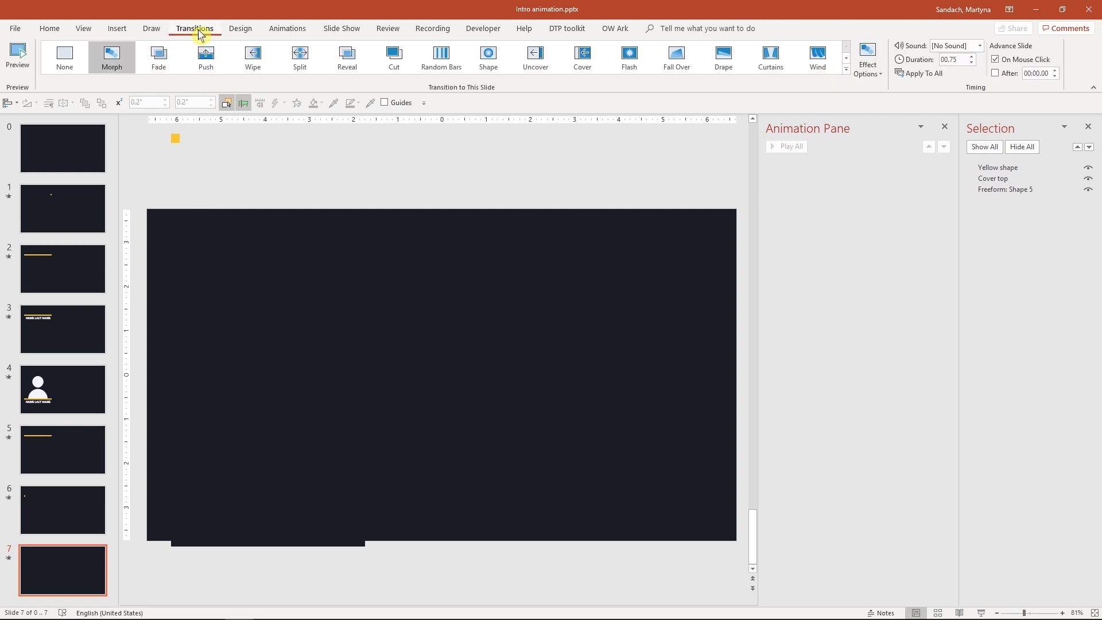
Step: Set Morph to 0.25 s on slide 7, 0.40 s auto-advance on slides 0–3, 5, 6, and slide 4 after 3 s
click(972, 63)
click(971, 63)
click(44, 139)
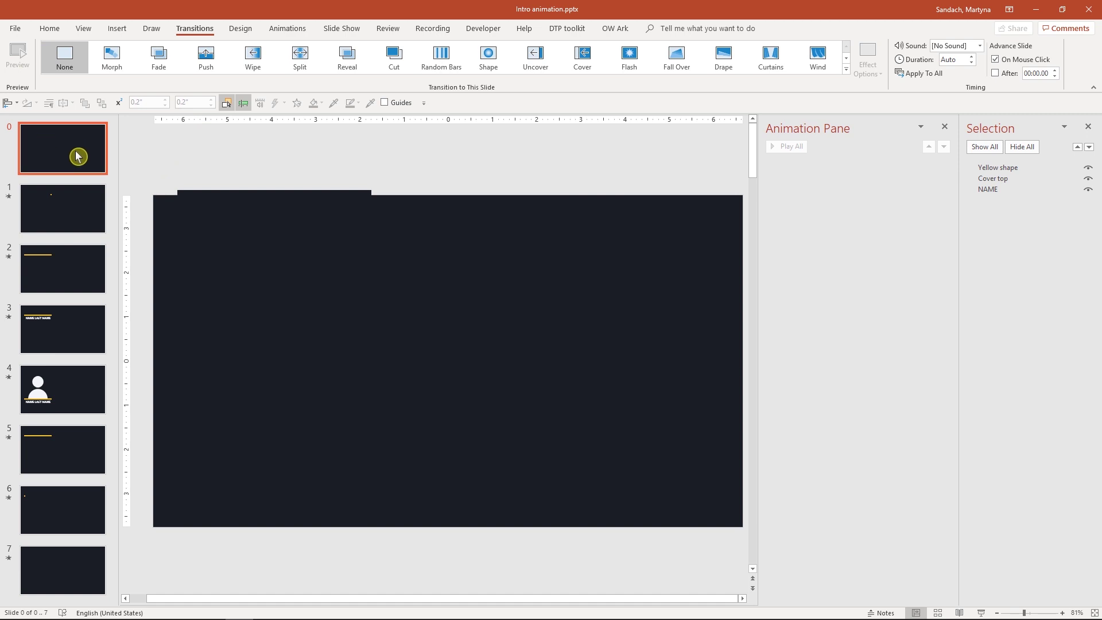
shift+click(80, 335)
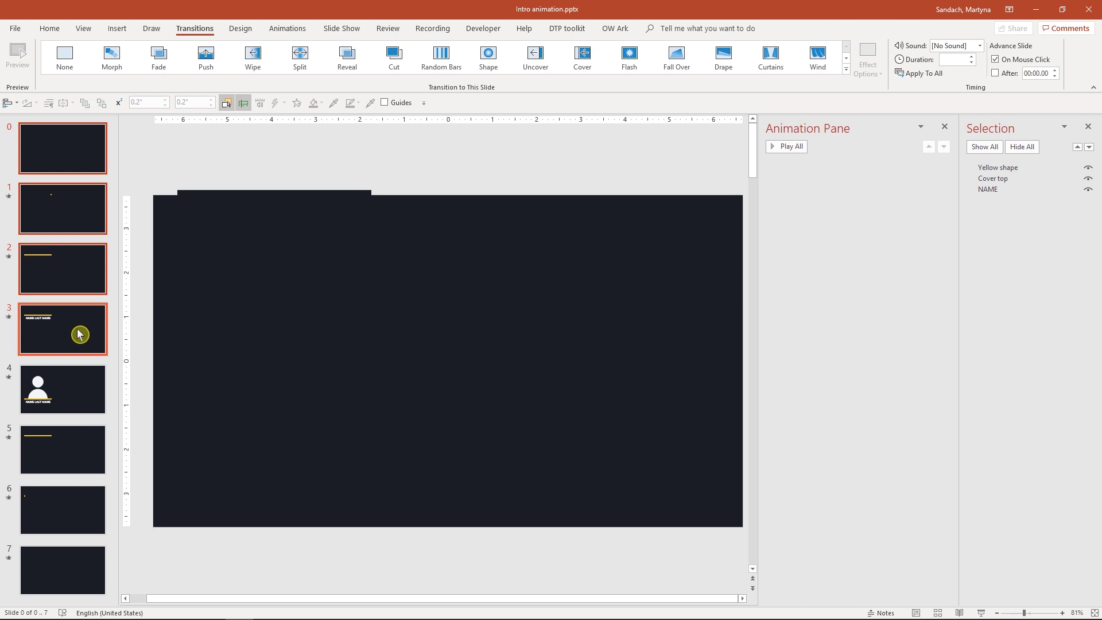
ctrl+click(73, 451)
ctrl+click(66, 503)
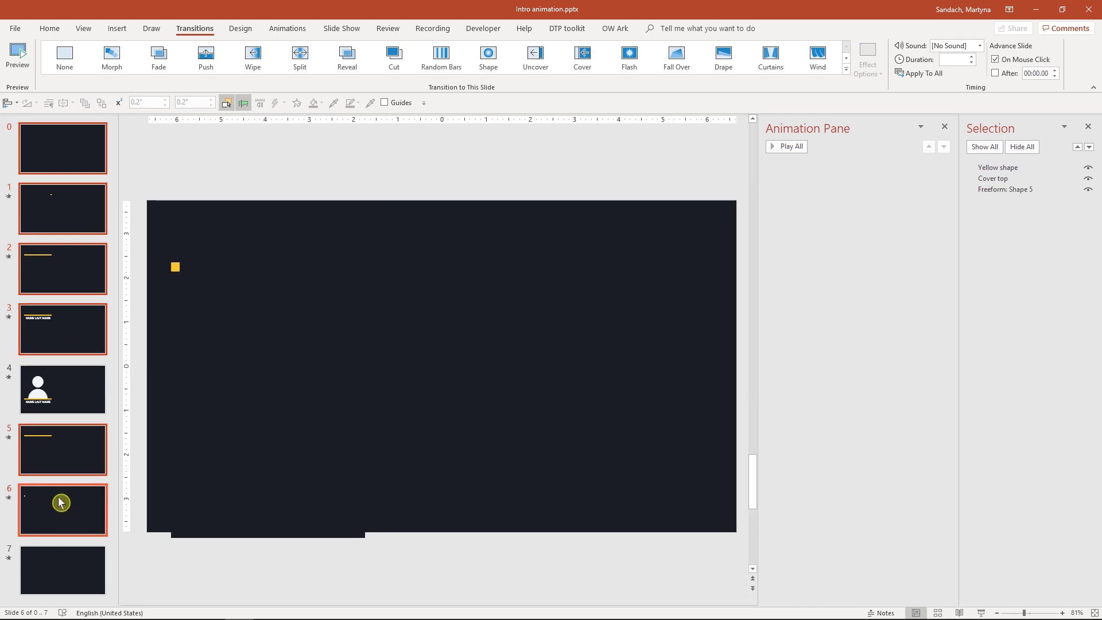
click(994, 73)
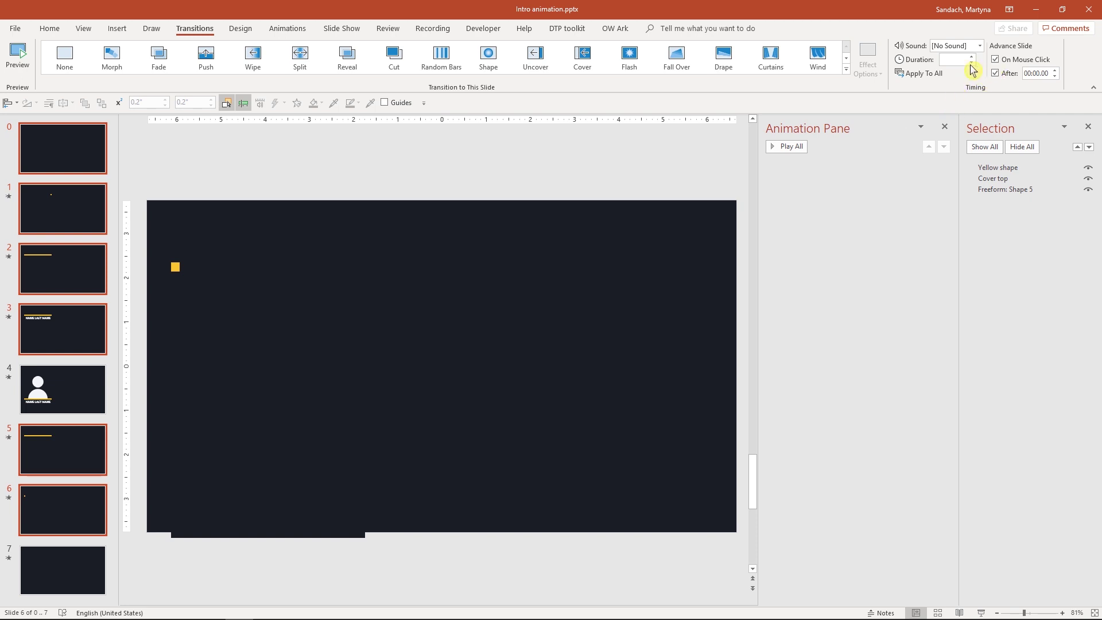
click(952, 61)
text(0.4)
key(Return)
click(72, 374)
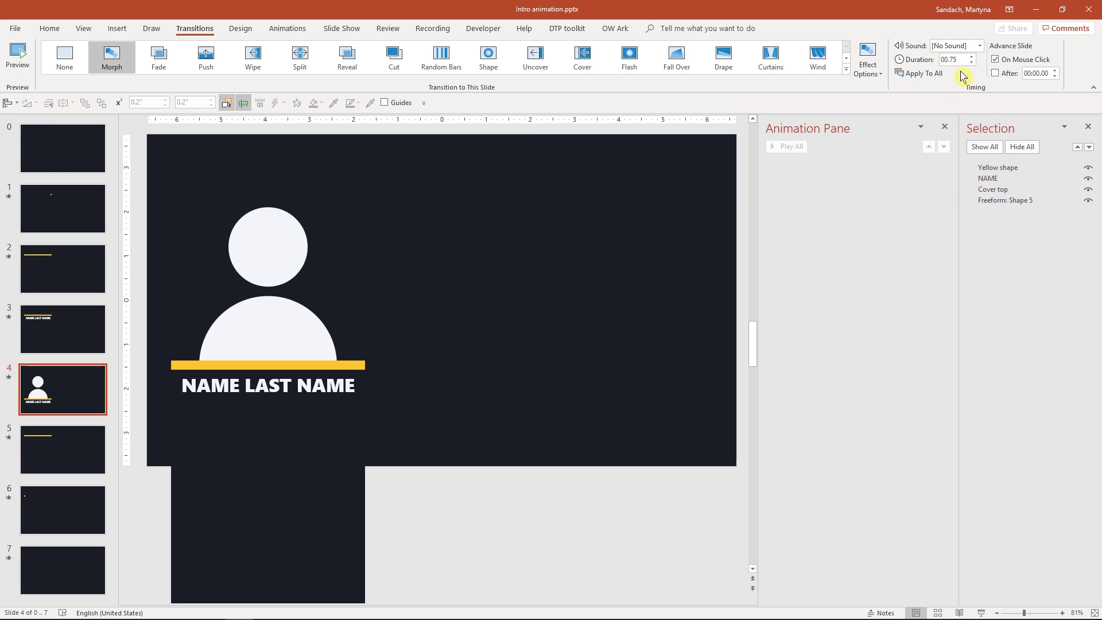
click(995, 74)
Step: Set slide 3 to advance automatically after 00:01.00, keeping its 0.40-second Morph transition
click(83, 342)
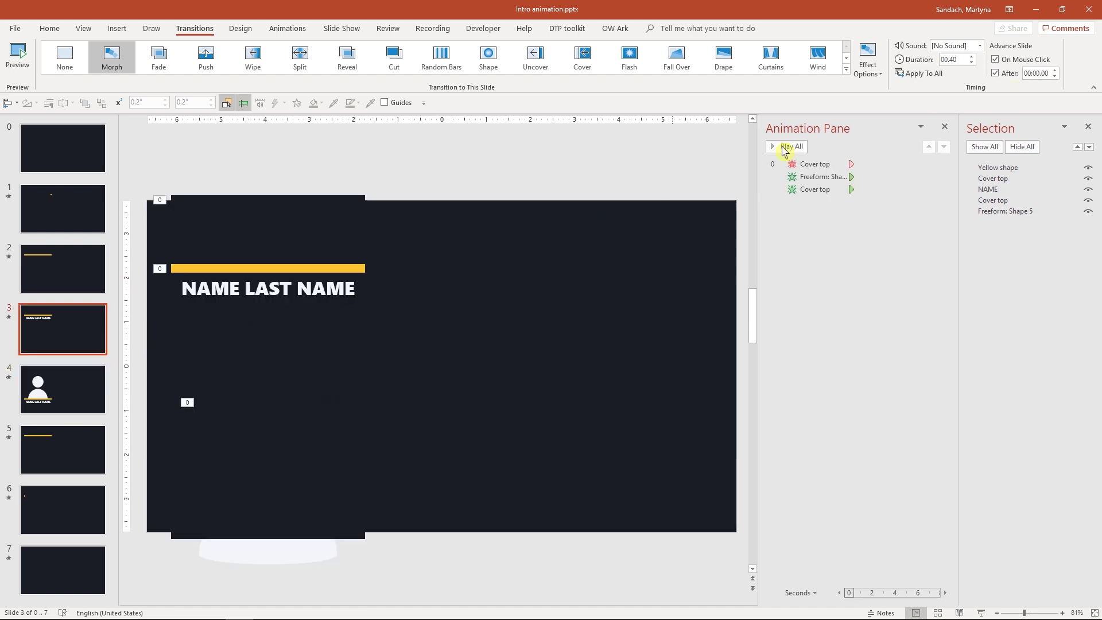
click(1058, 76)
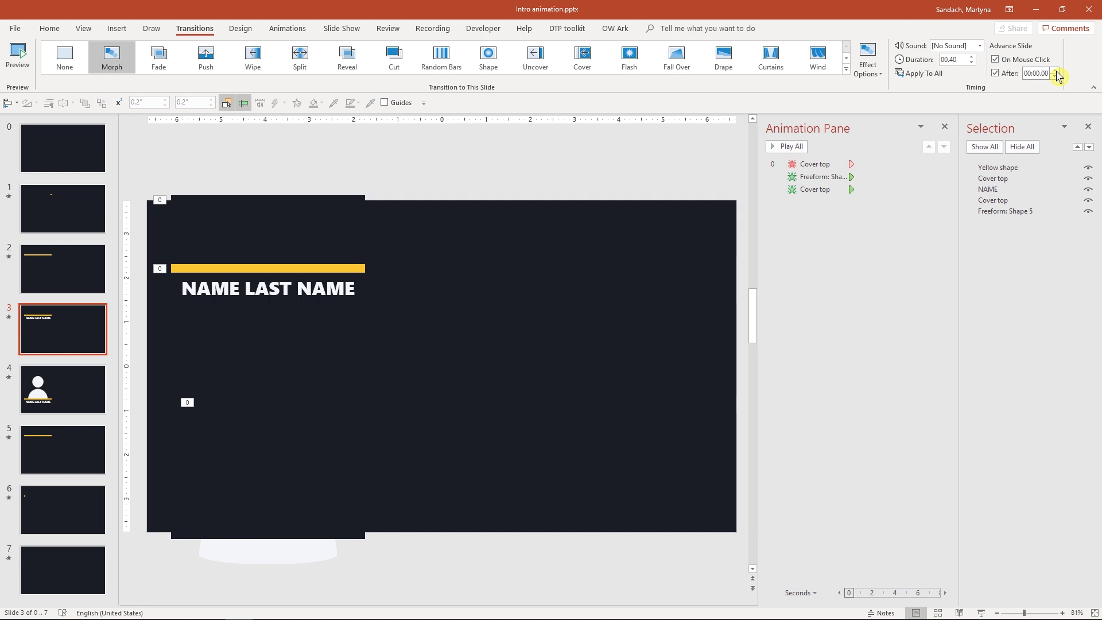
click(624, 176)
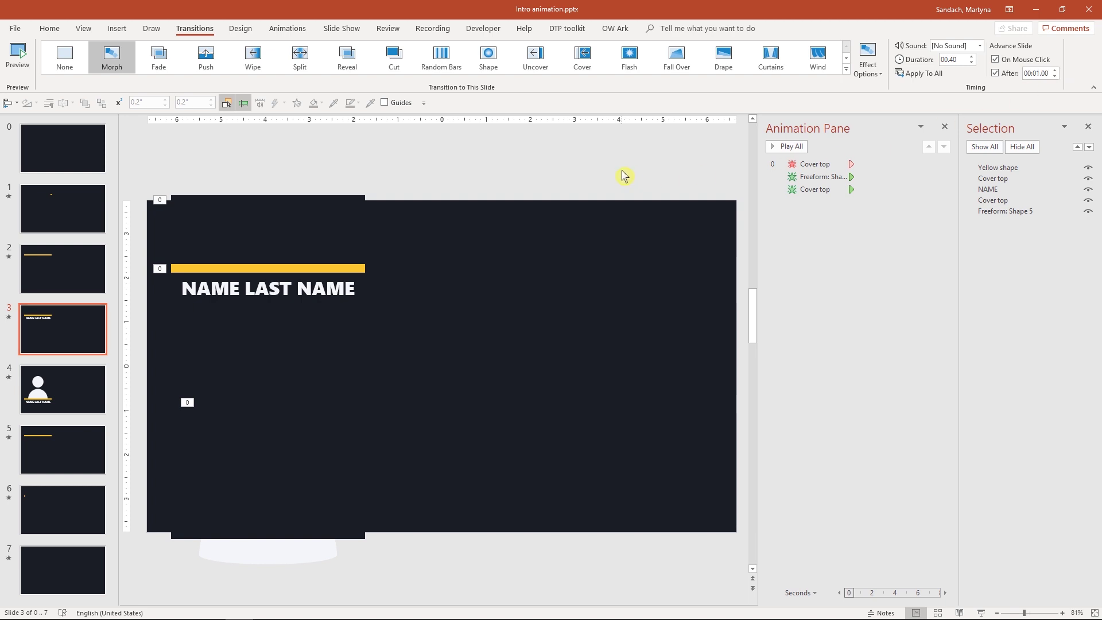